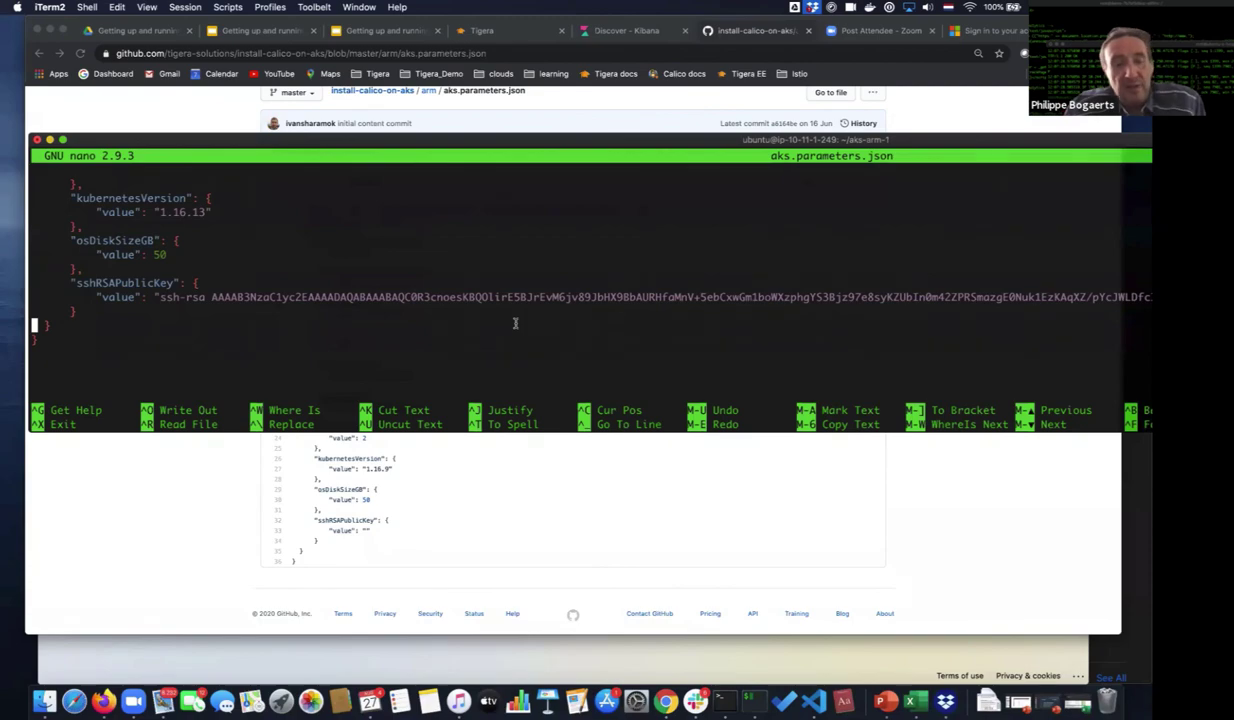
Close aks.parameters.json in nano and list the cluster nodes with kubectl get no.
key(ctrl+x)
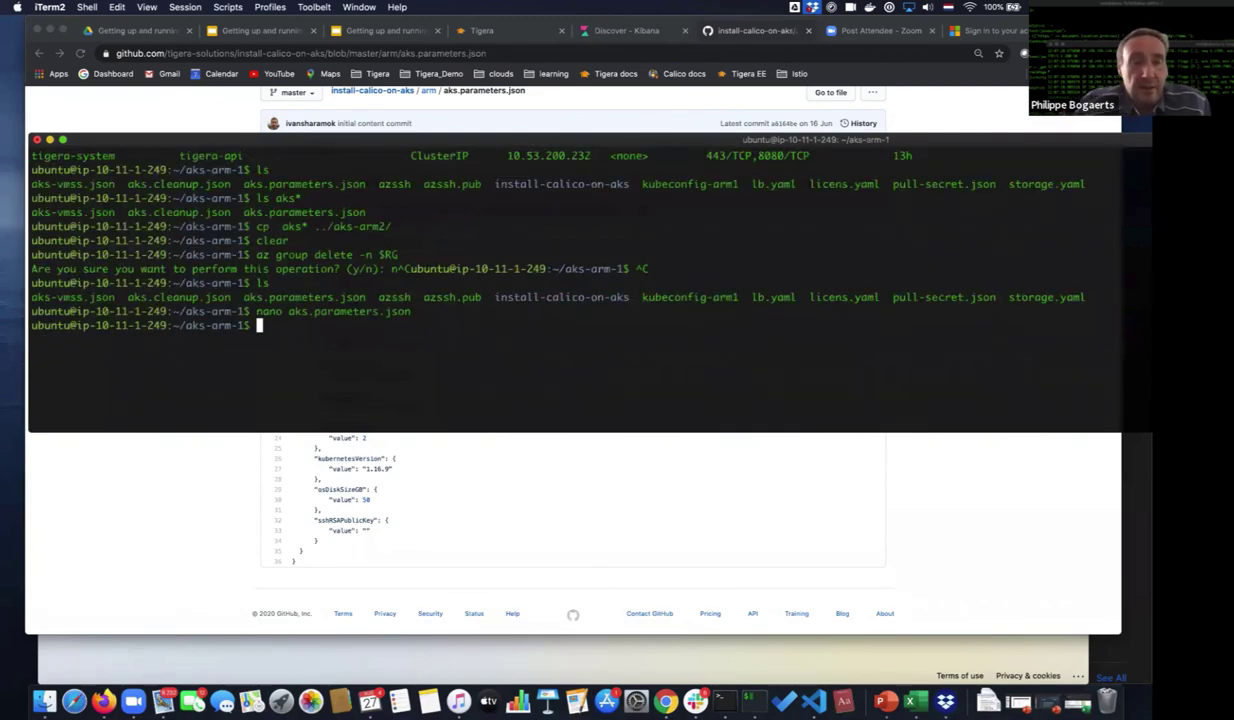
text(kubectl )
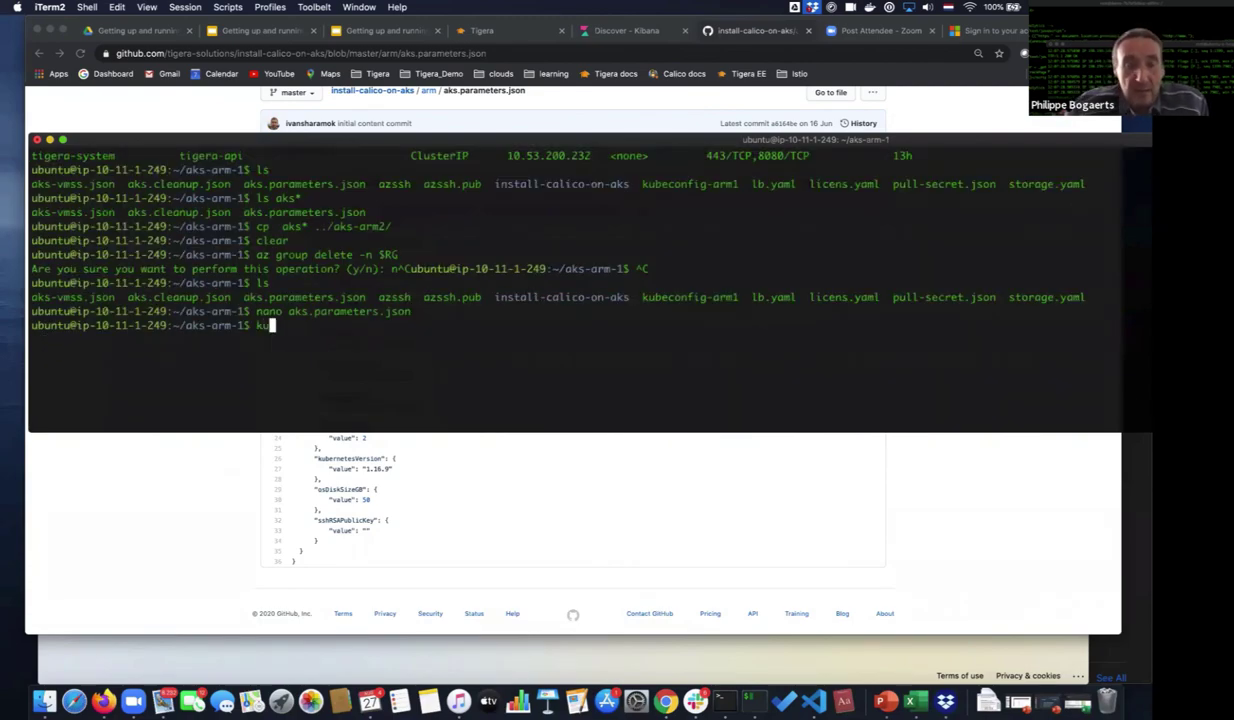
text(get r)
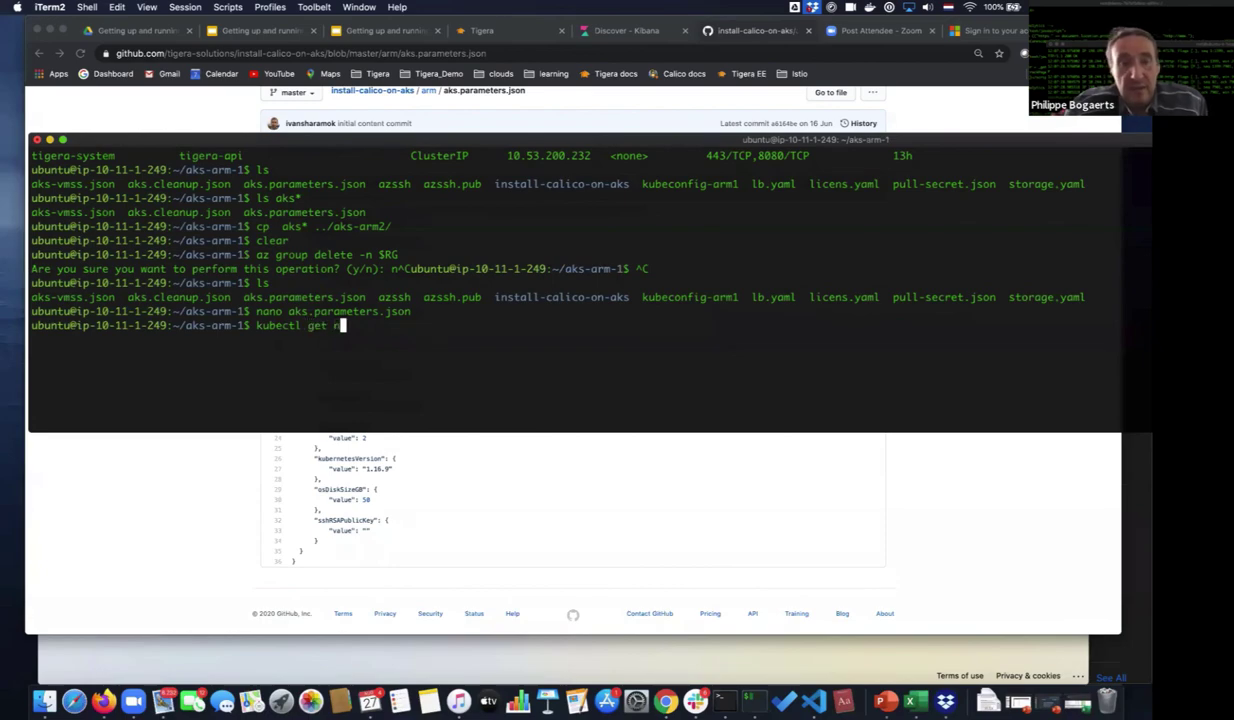
text(o)
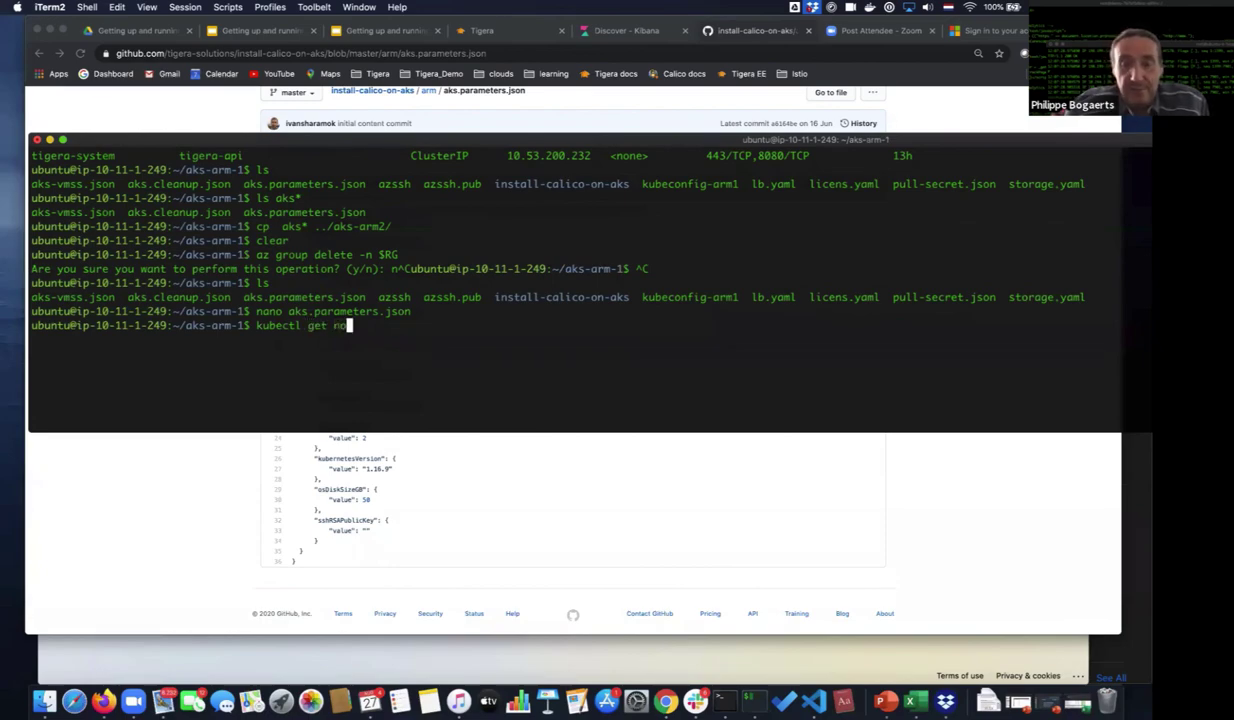
key(Return)
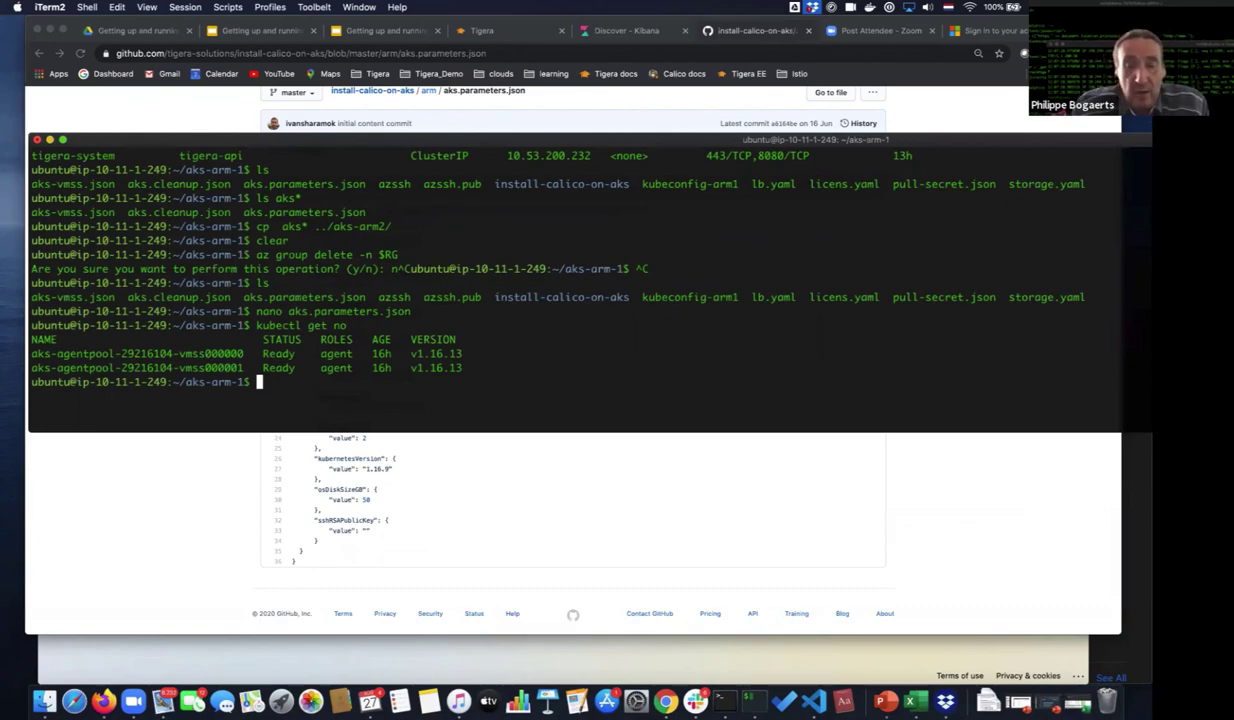
List the pods in all namespaces with kubectl get po -A and review the Tigera pods.
text(kubectl )
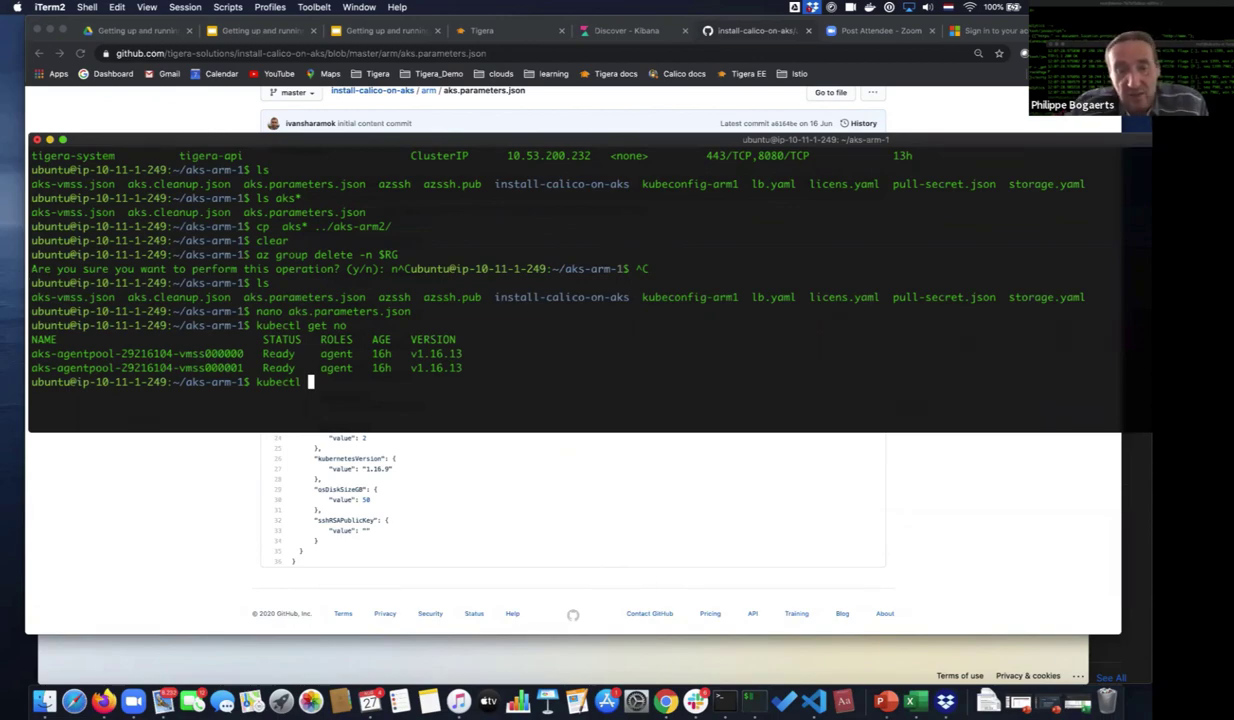
text(get)
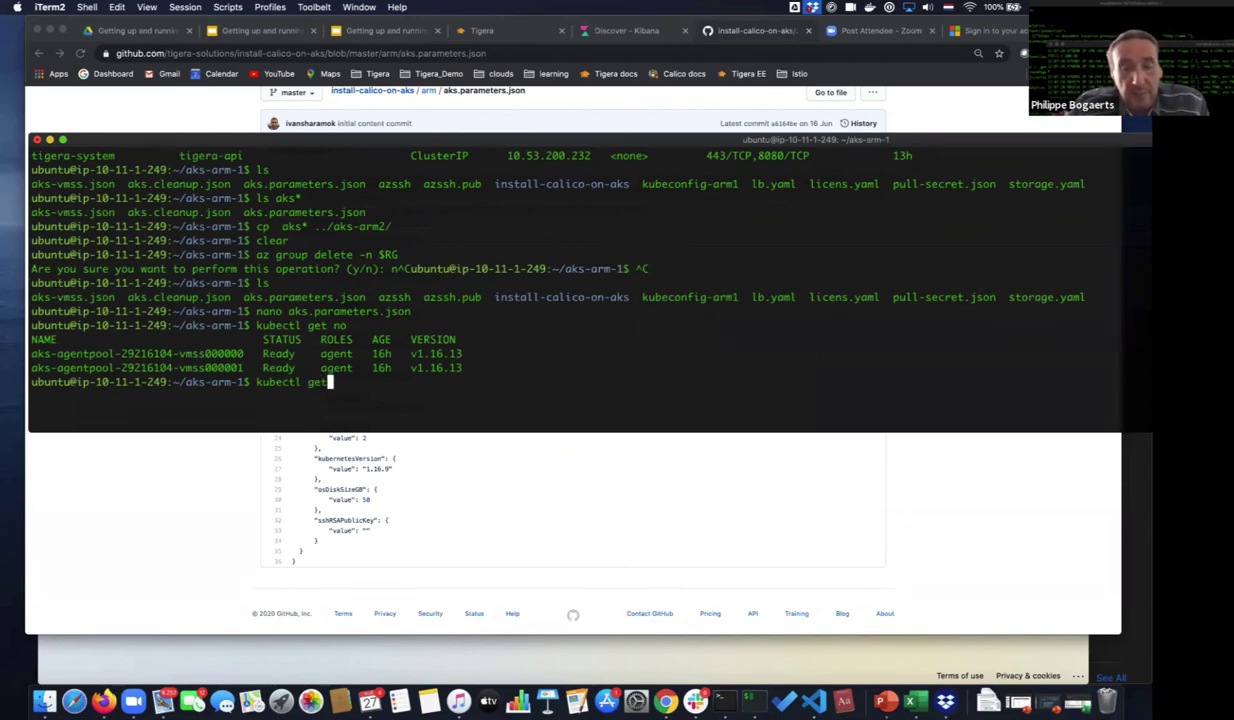
text( s)
key(BackSpace)
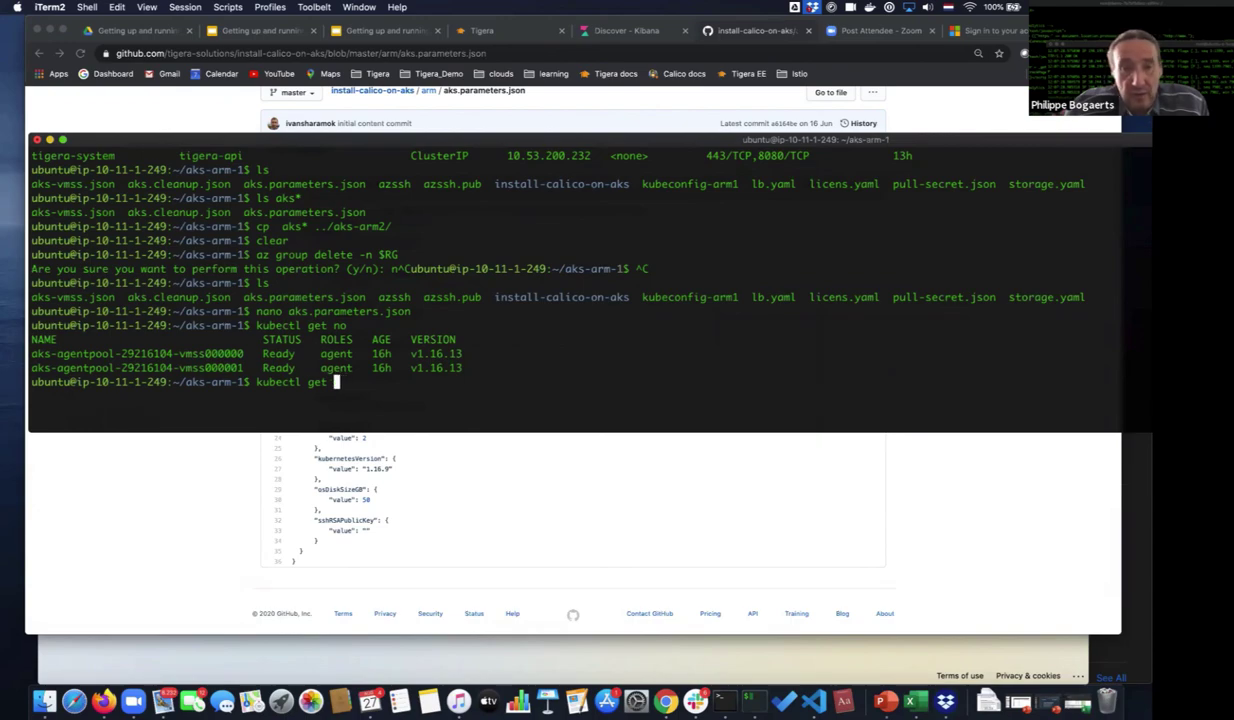
text(po -A)
key(Return)
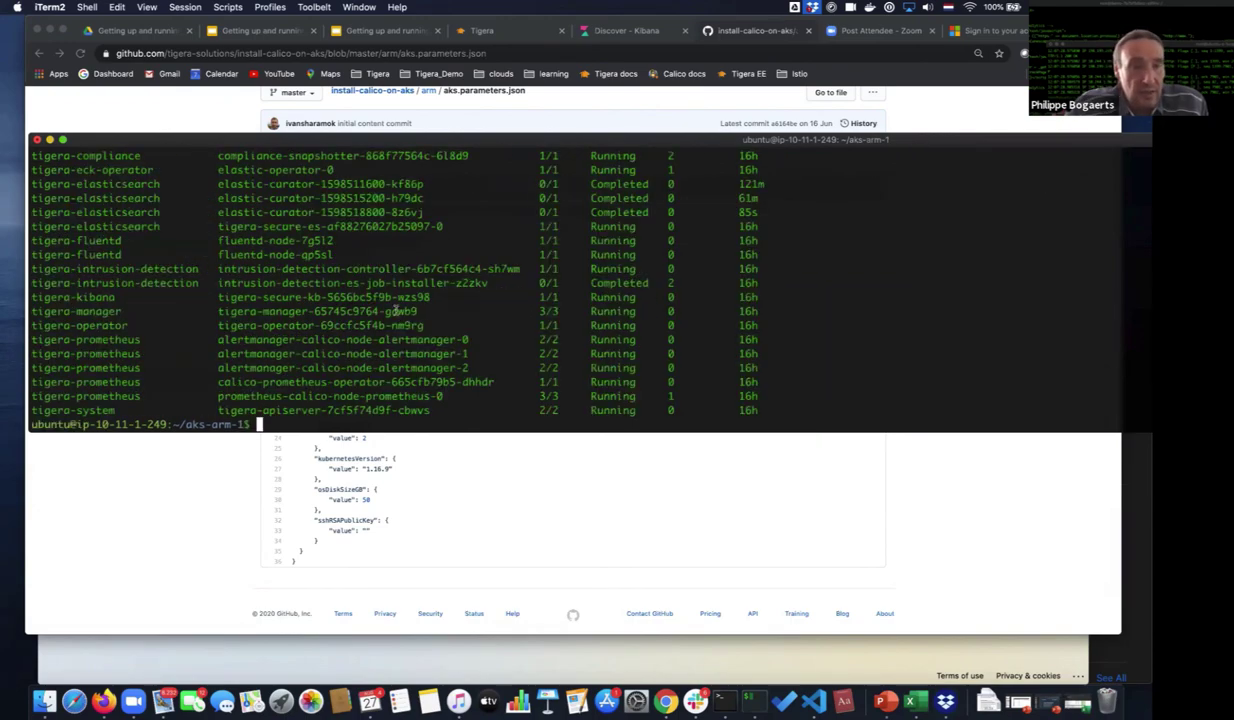
scroll(325, 315, up, 5)
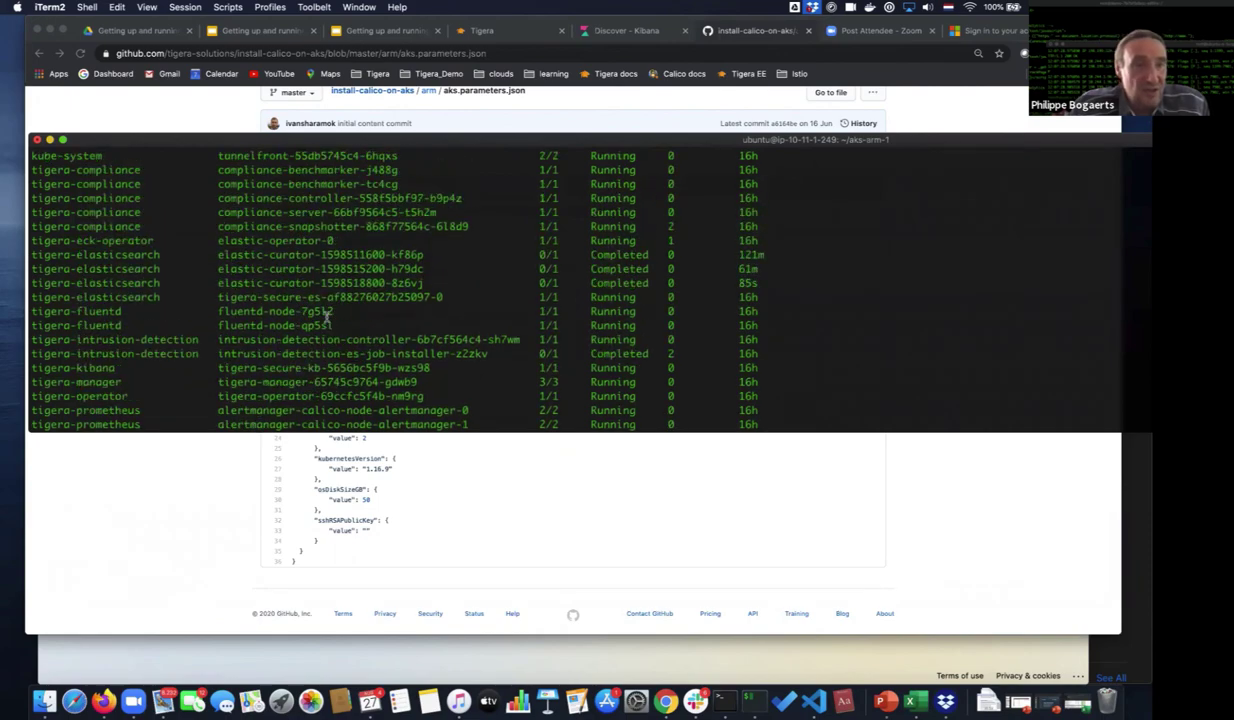
scroll(325, 315, down, 1)
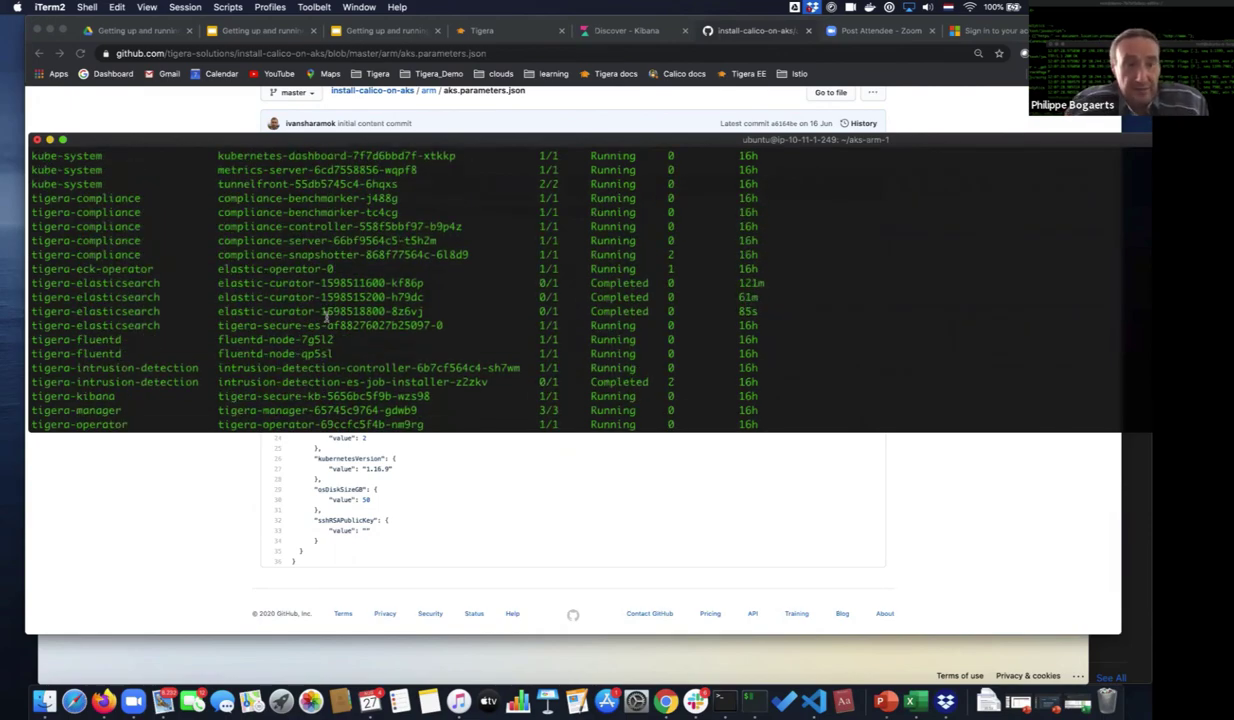
scroll(325, 315, down, 3)
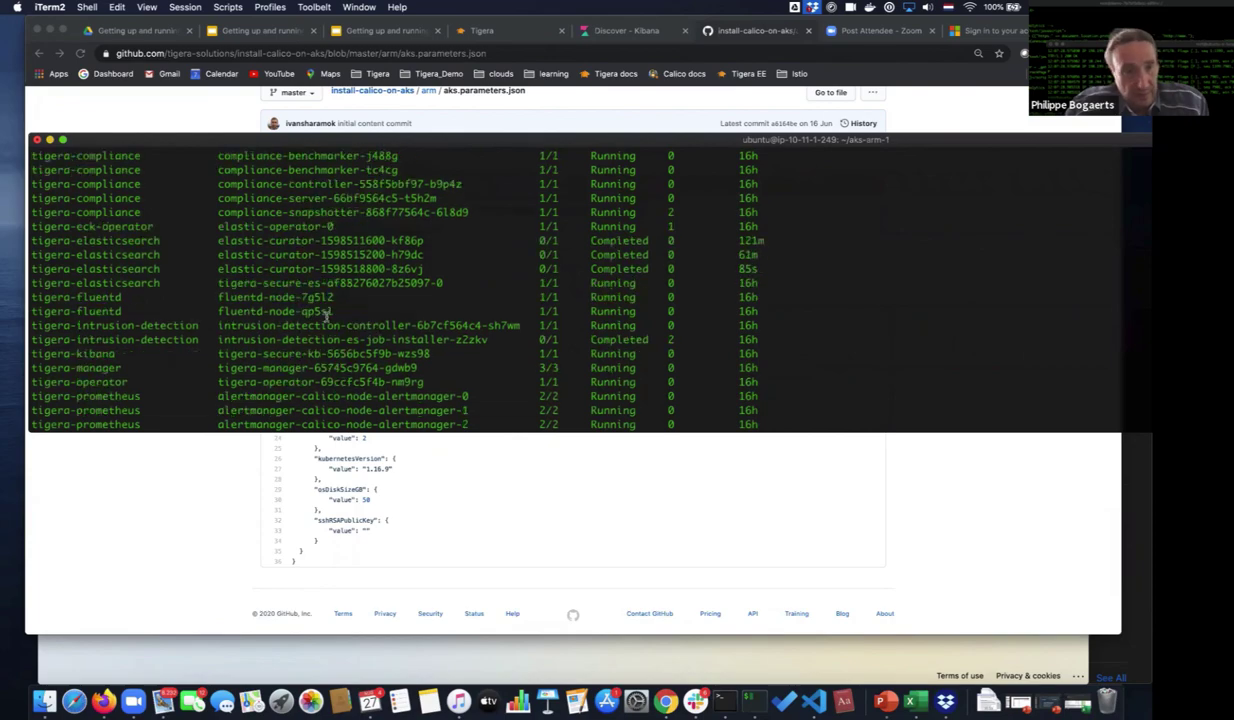
scroll(325, 313, down, 4)
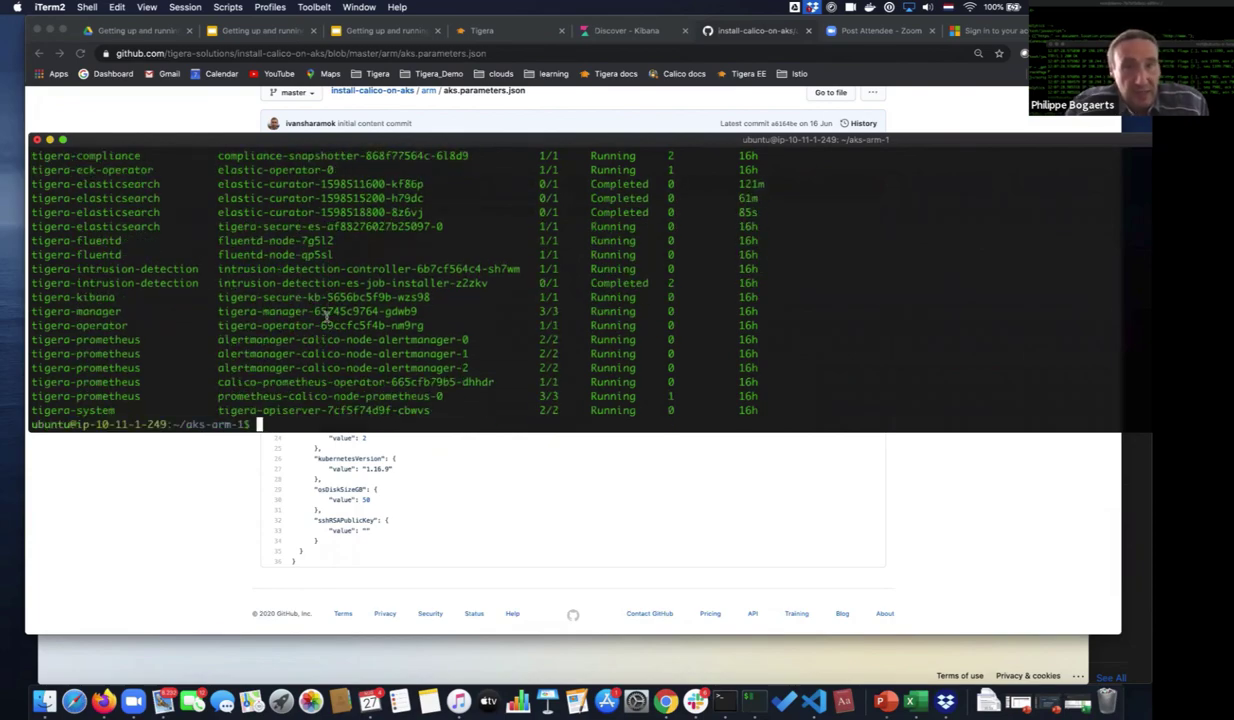
Switch to the Tigera flow visualizations page in Chrome and make the window full screen.
click(497, 35)
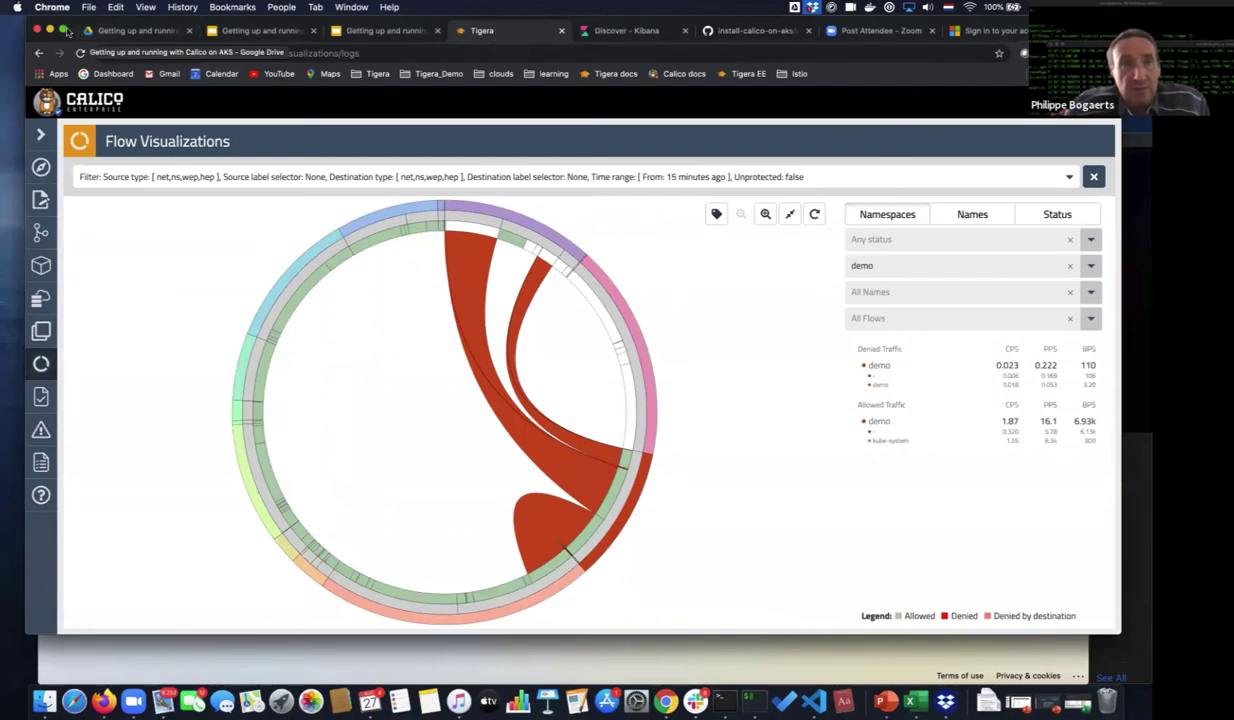
mouse_move(67, 33)
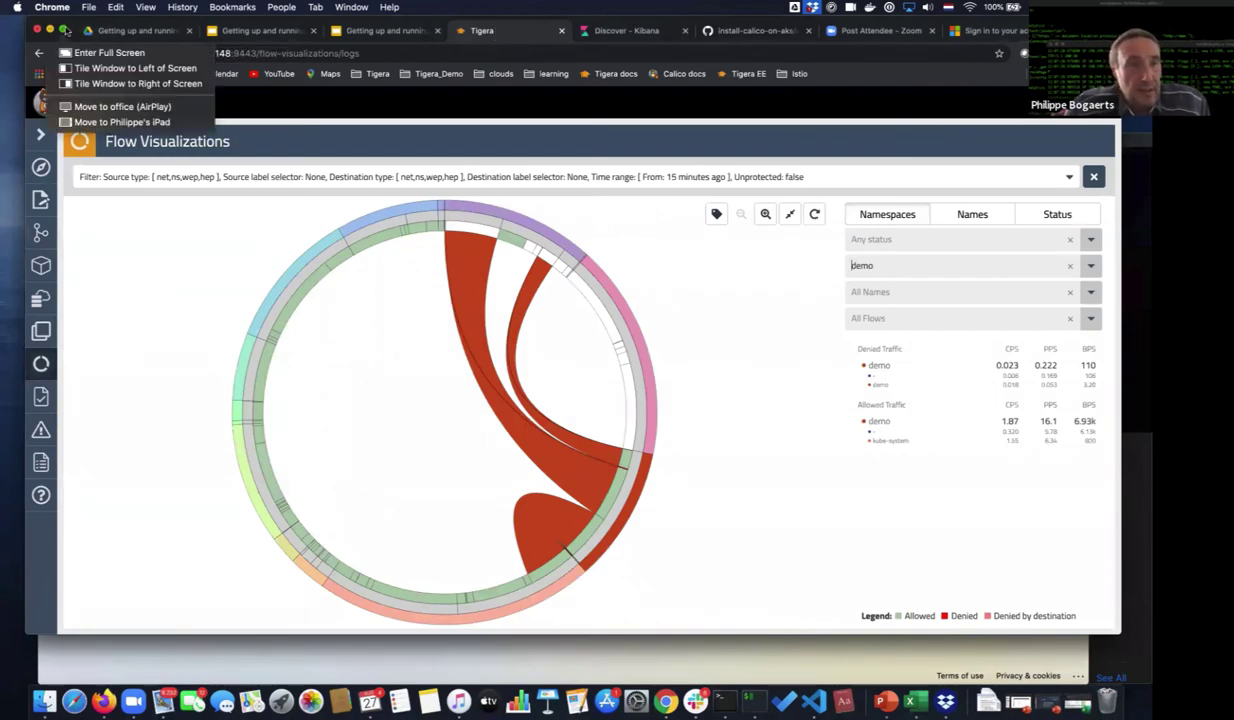
click(64, 31)
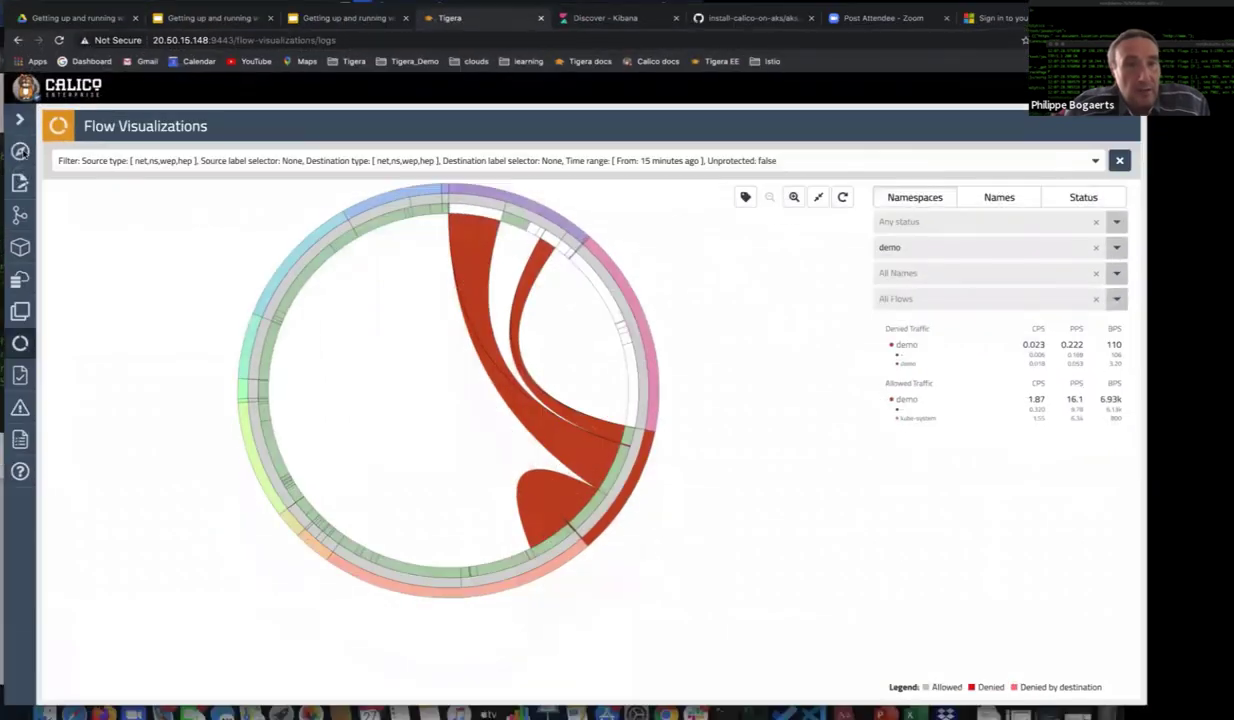
Review the overall stats dashboard and the list of endpoints in Calico Enterprise.
click(18, 152)
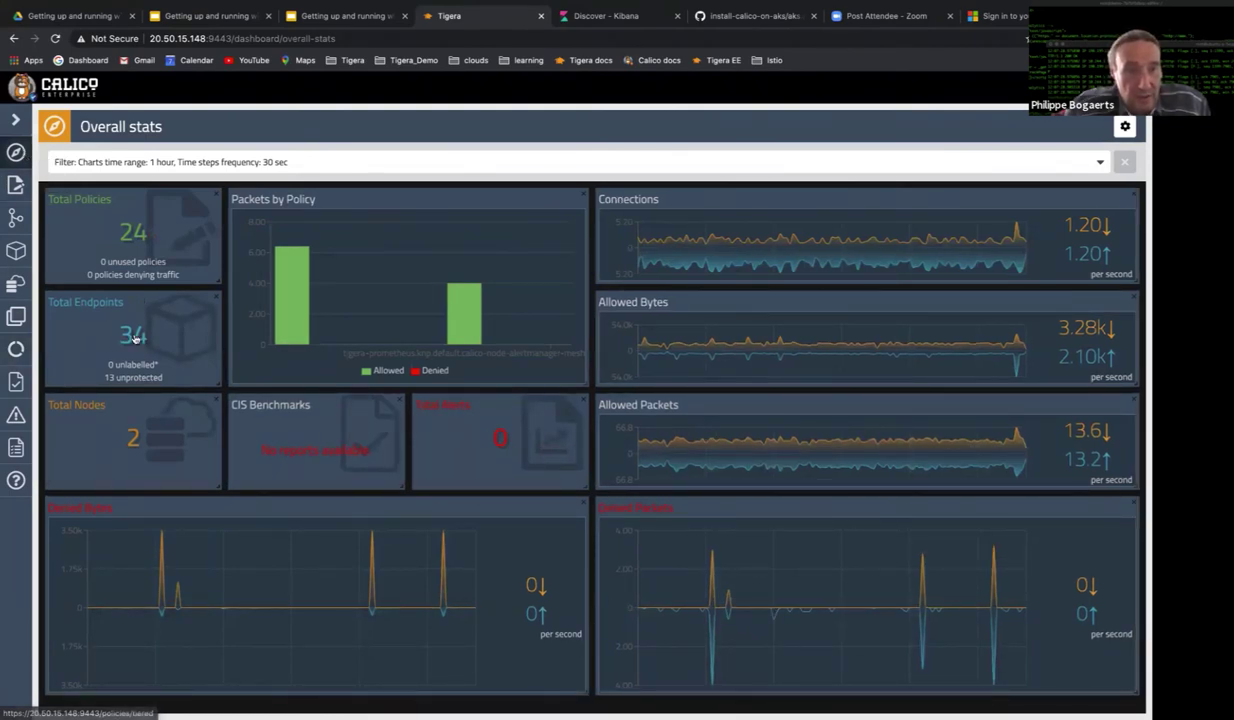
click(251, 390)
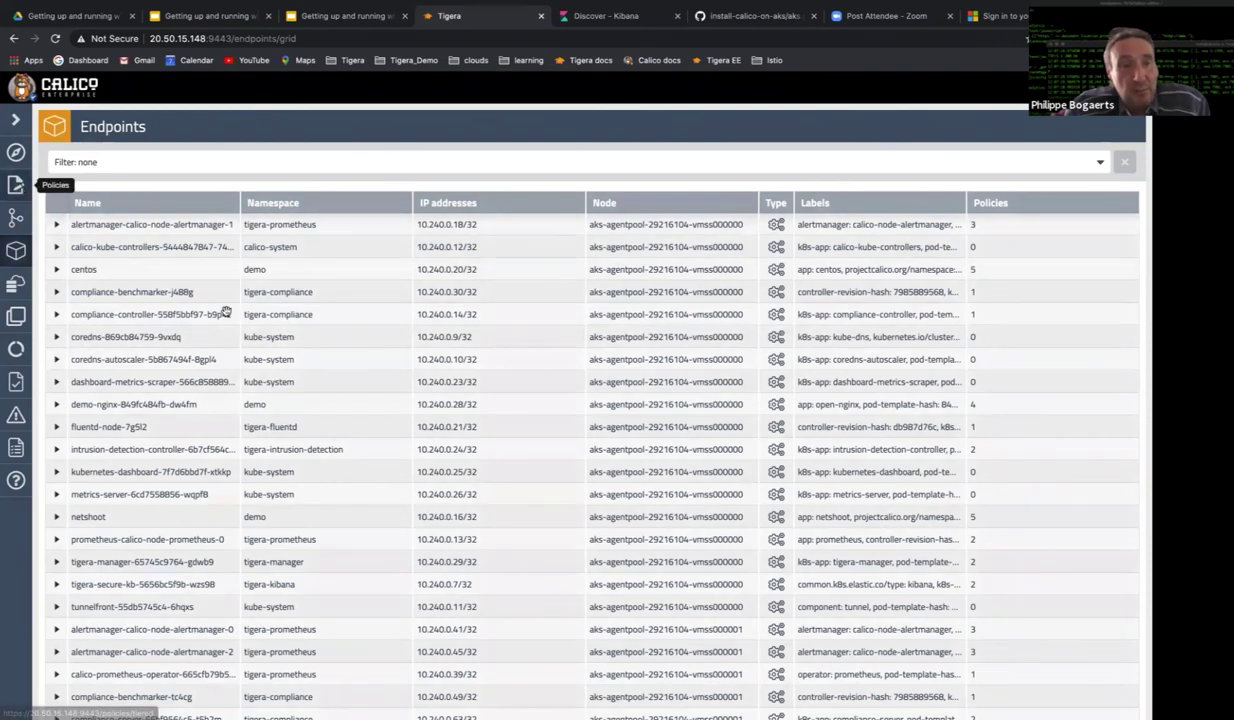
From the Policies Board, view the details and egress rule of the allow-demo-port80-egress policy in the default tier.
click(15, 184)
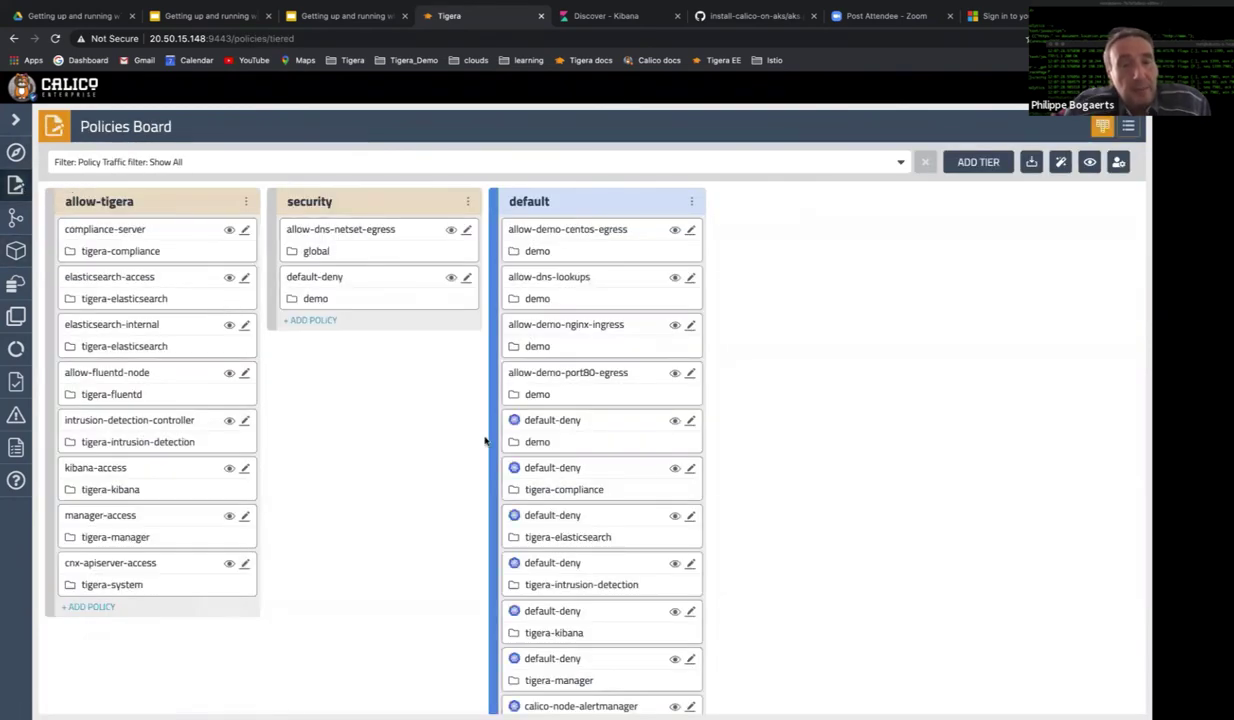
scroll(468, 441, down, 1)
scroll(467, 443, up, 1)
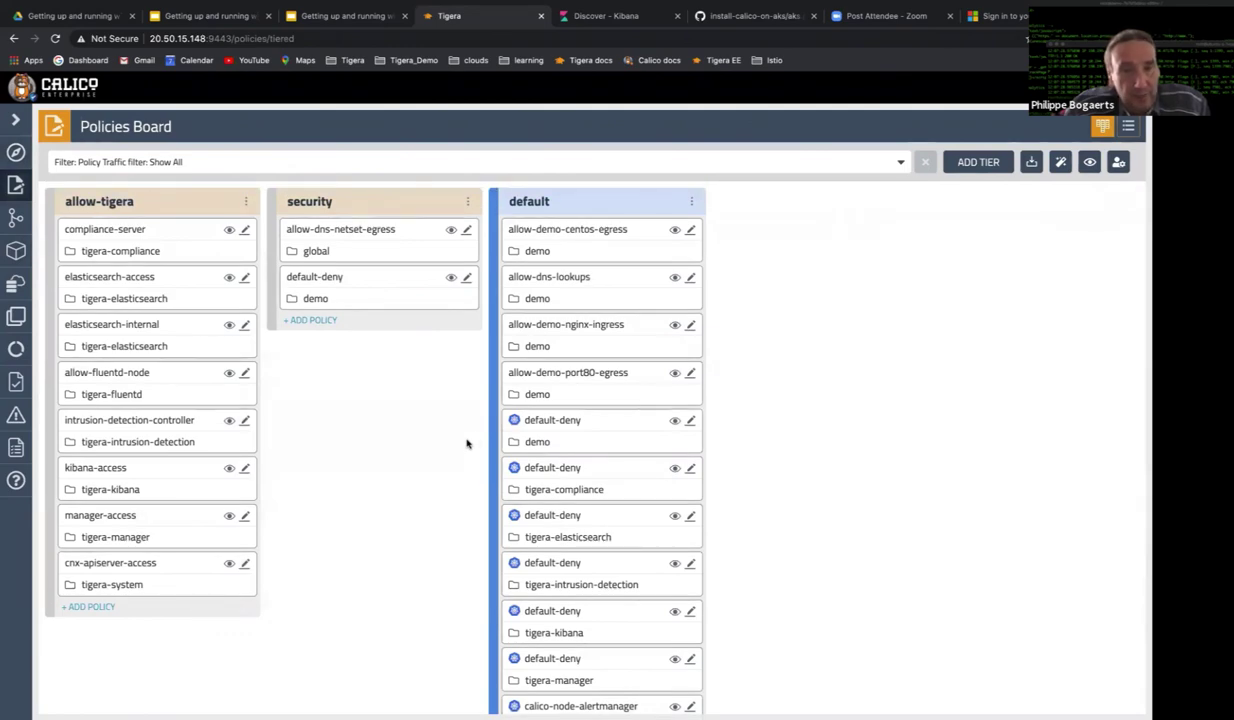
click(676, 377)
scroll(671, 382, down, 1)
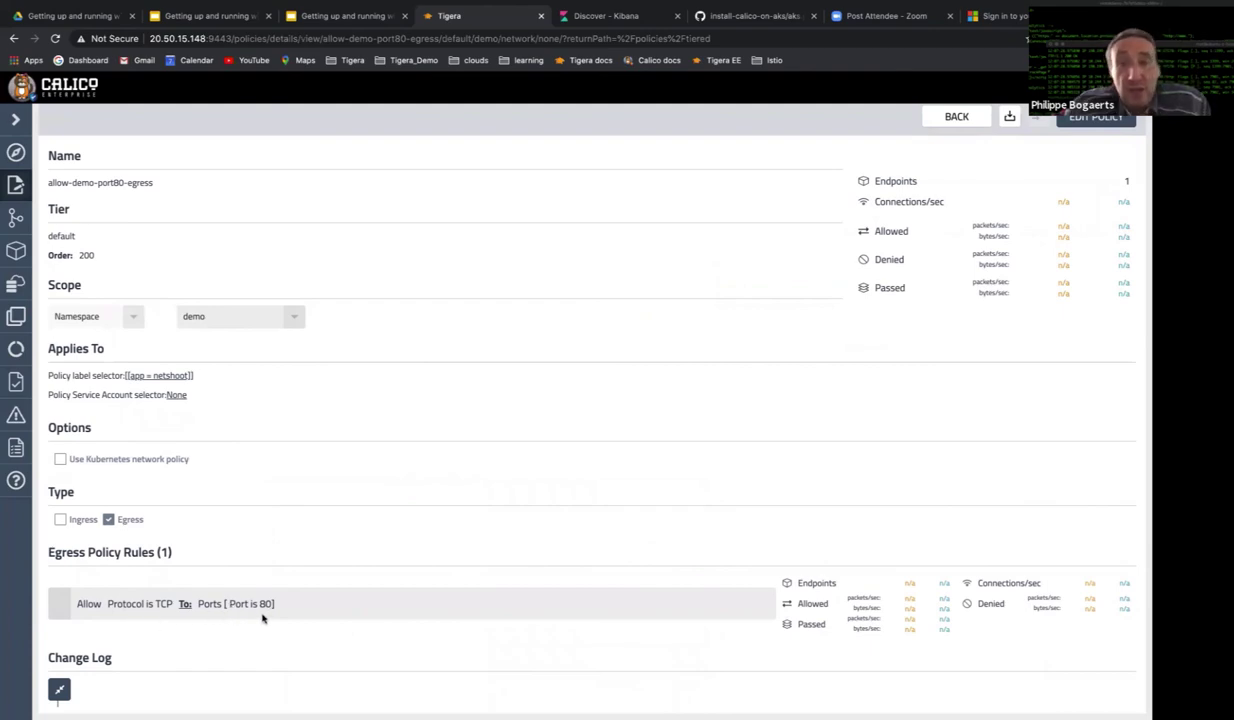
scroll(468, 588, up, 1)
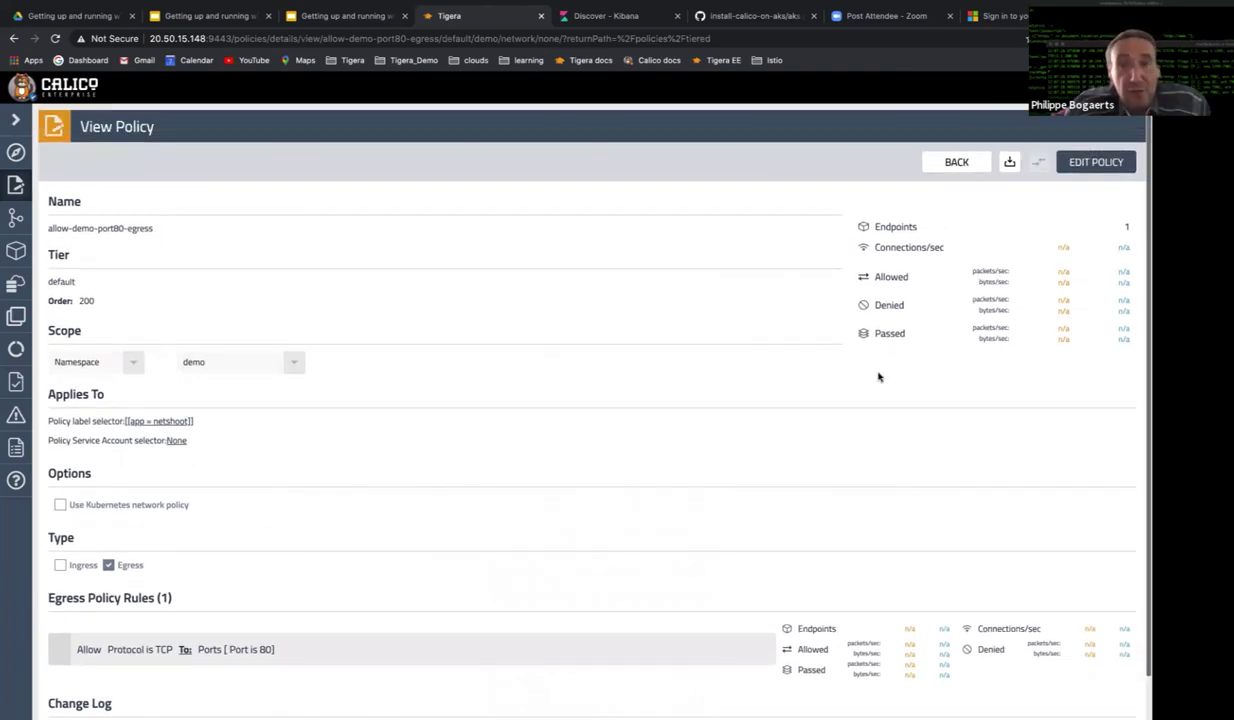
Download the allow-demo-port80-egress policy as a YAML file and open the downloaded file.
click(1013, 164)
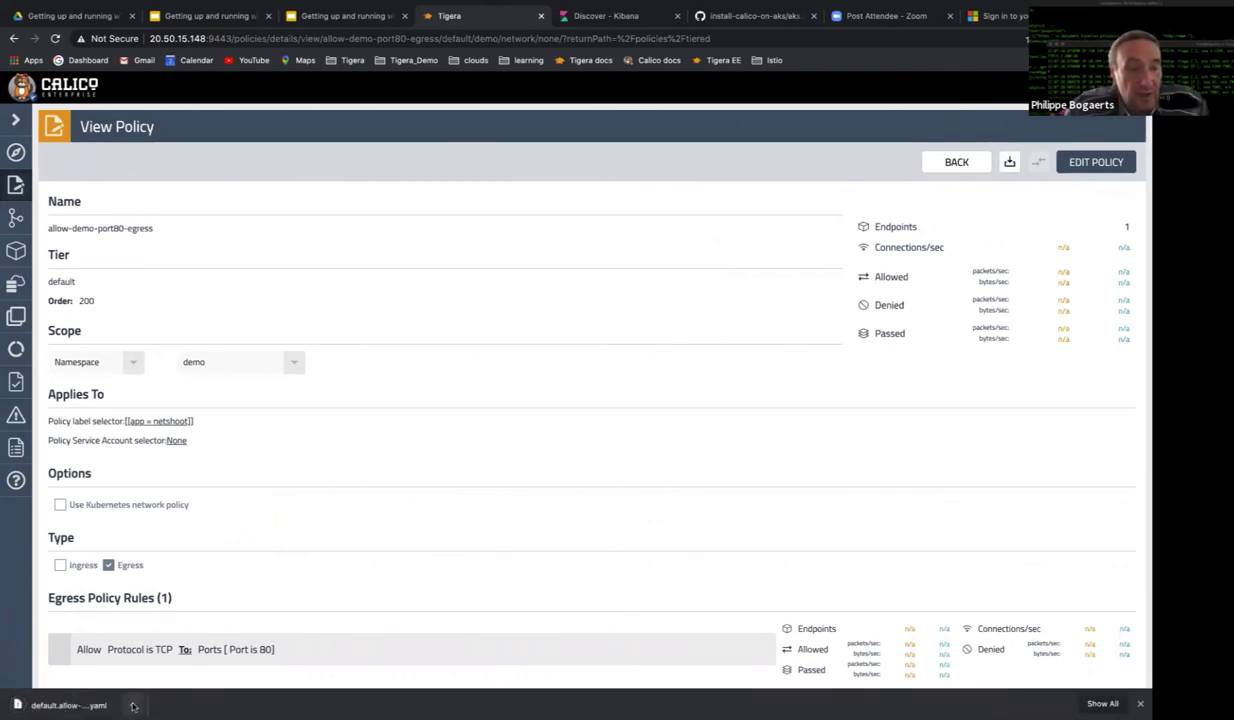
click(134, 706)
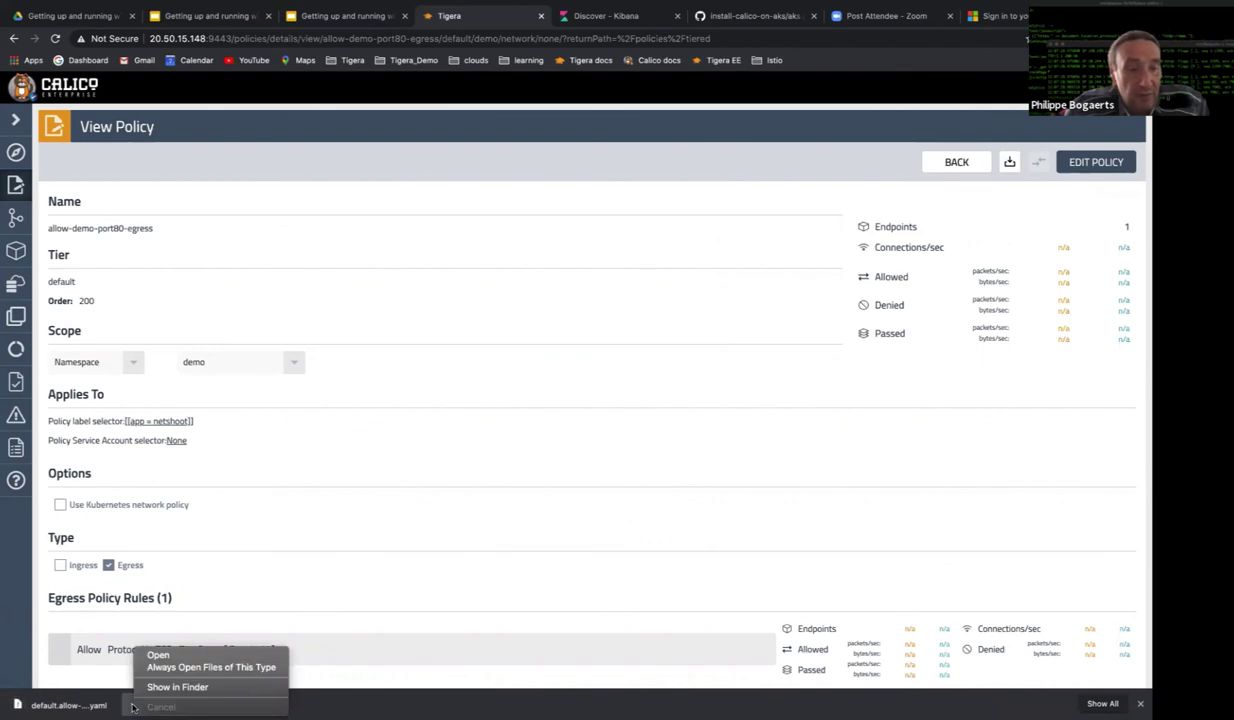
click(178, 659)
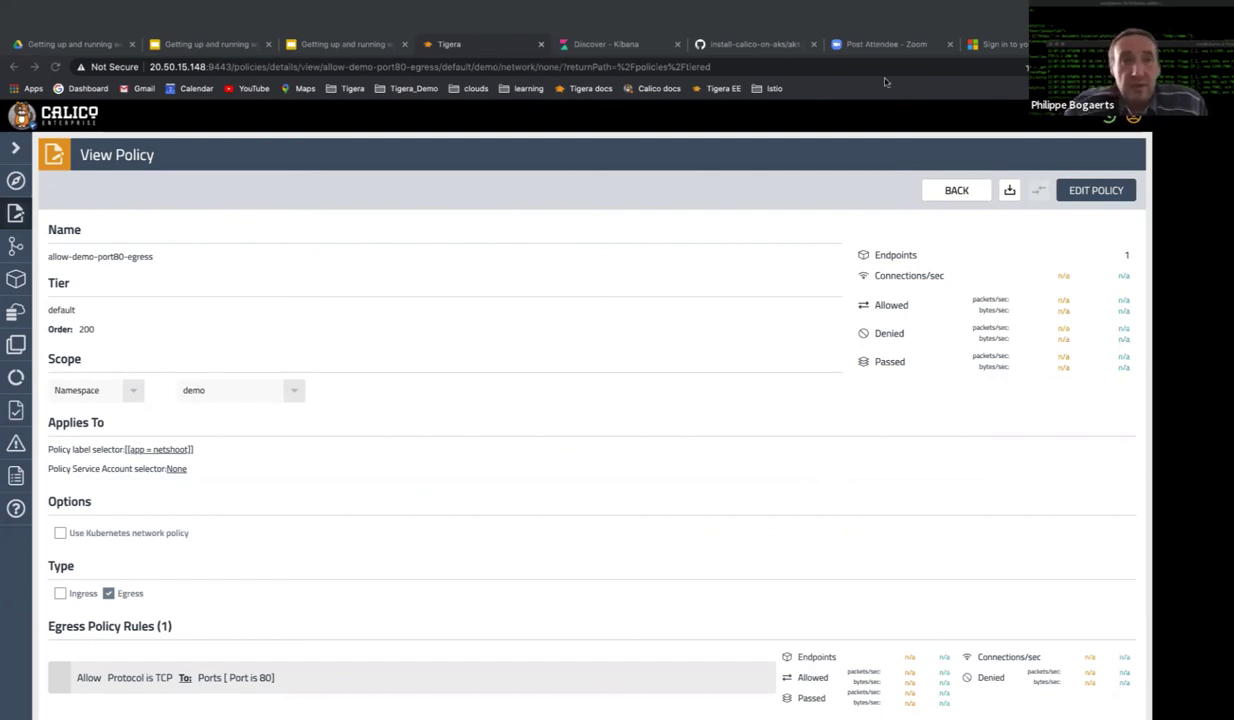
Take Chrome out of full screen, switch to Terminal and paste the egress policy's YAML into a new nano buffer.
mouse_move(306, 6)
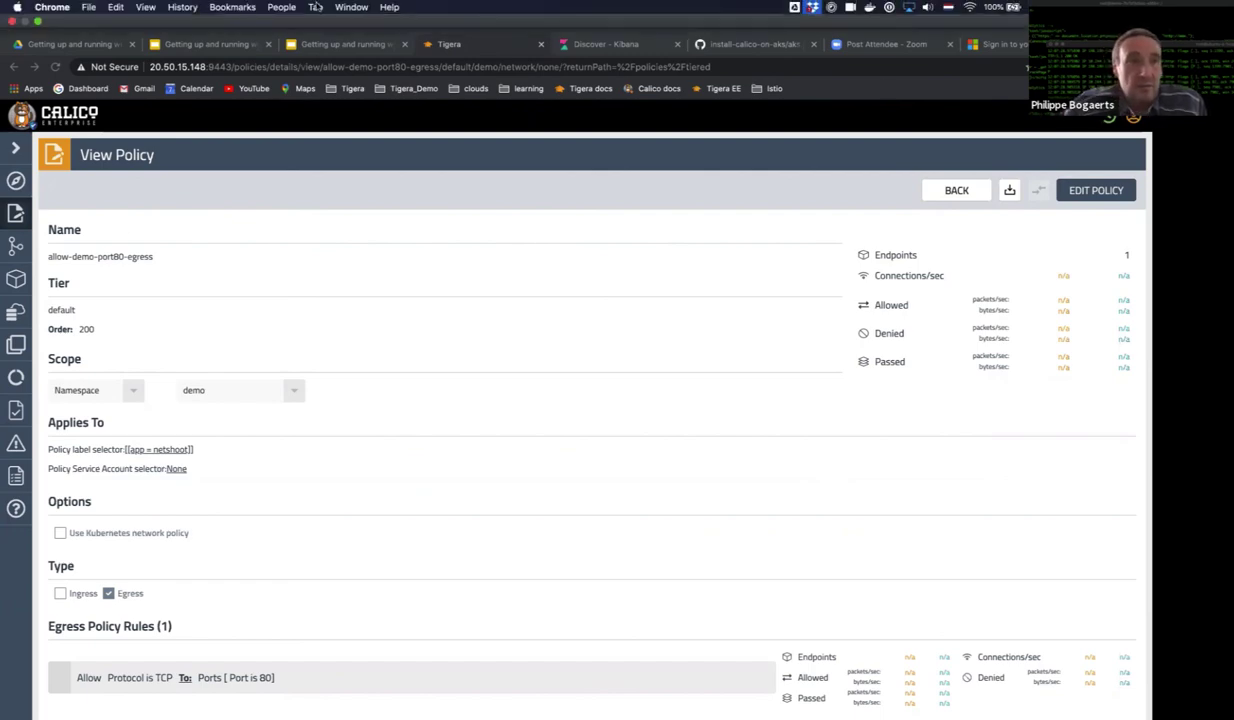
click(38, 20)
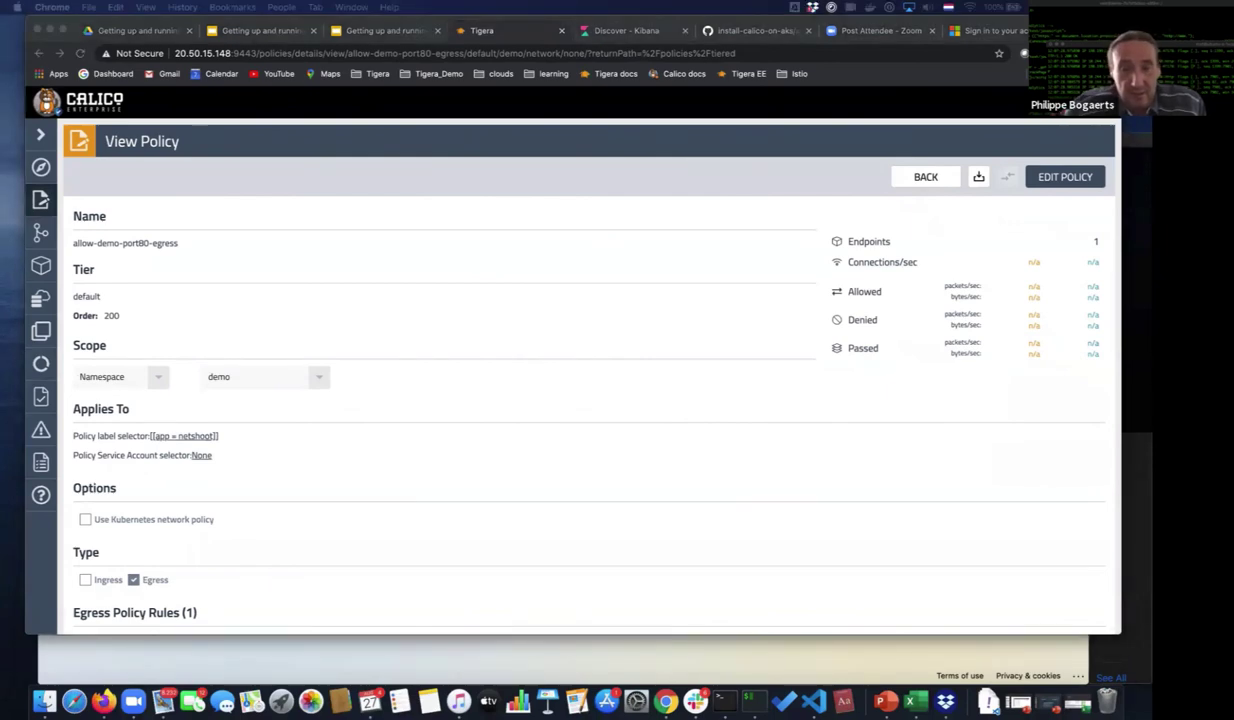
click(725, 701)
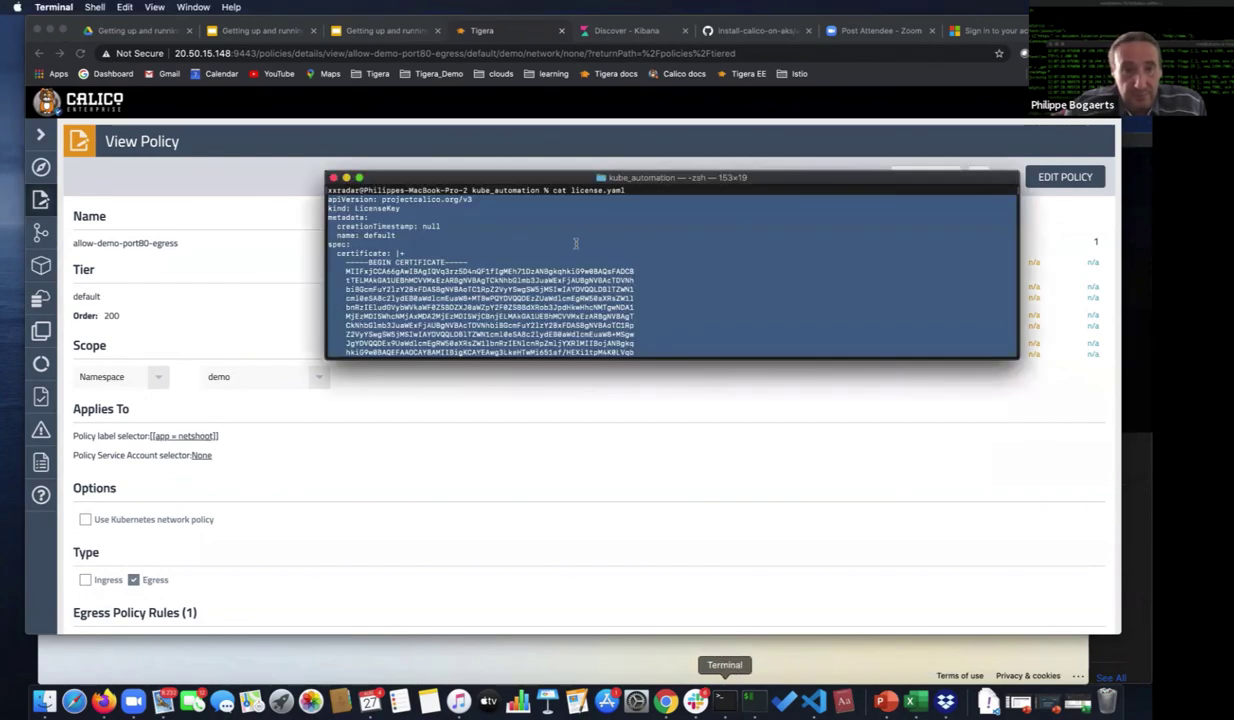
key(Return)
key(Return)
key(Return)
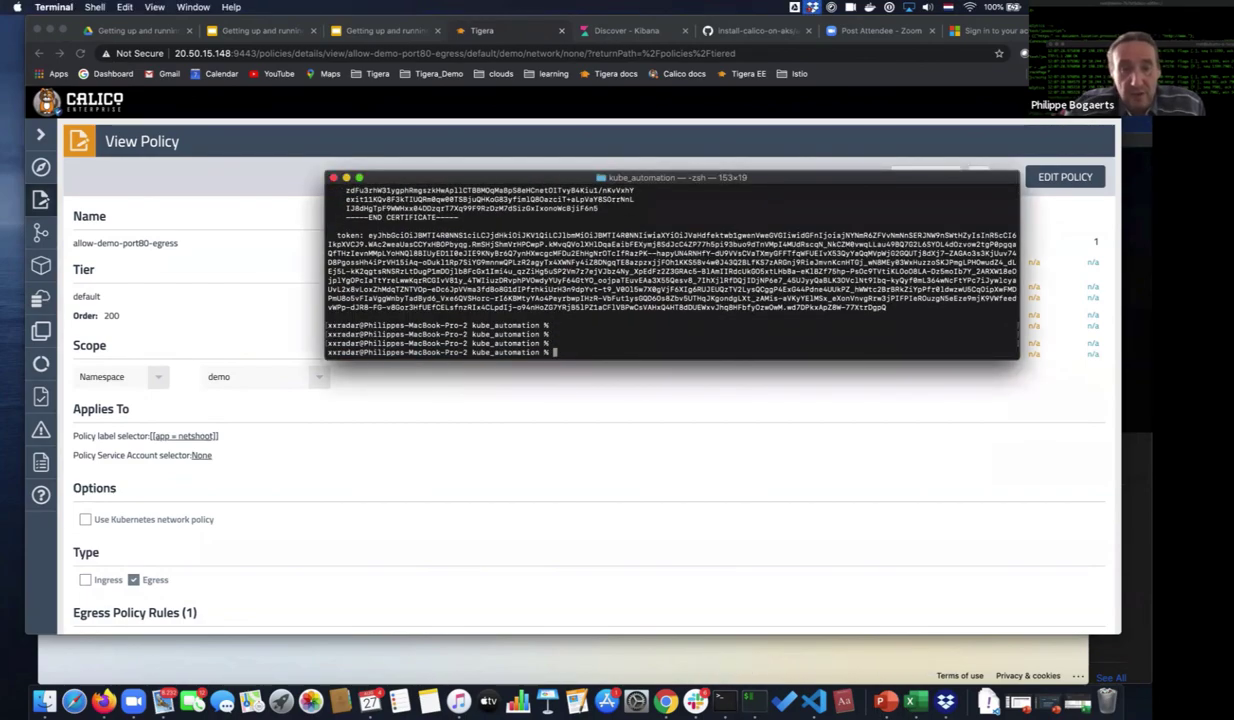
text(nano)
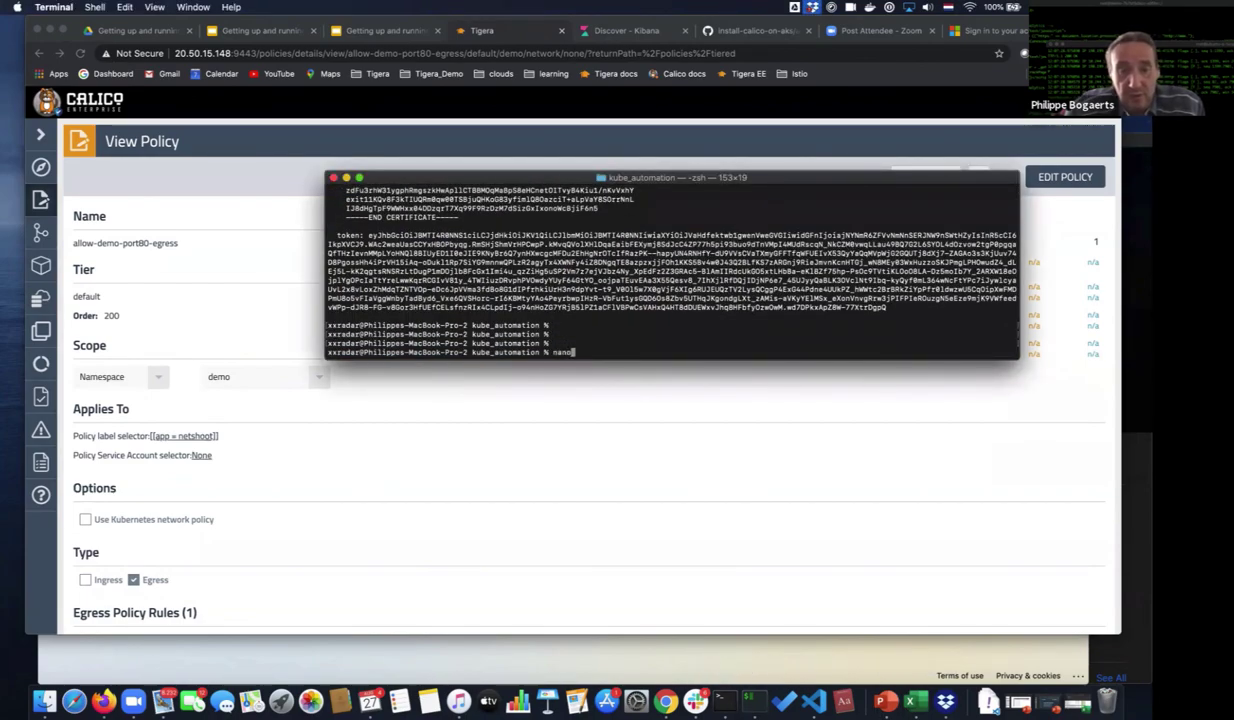
key(Return)
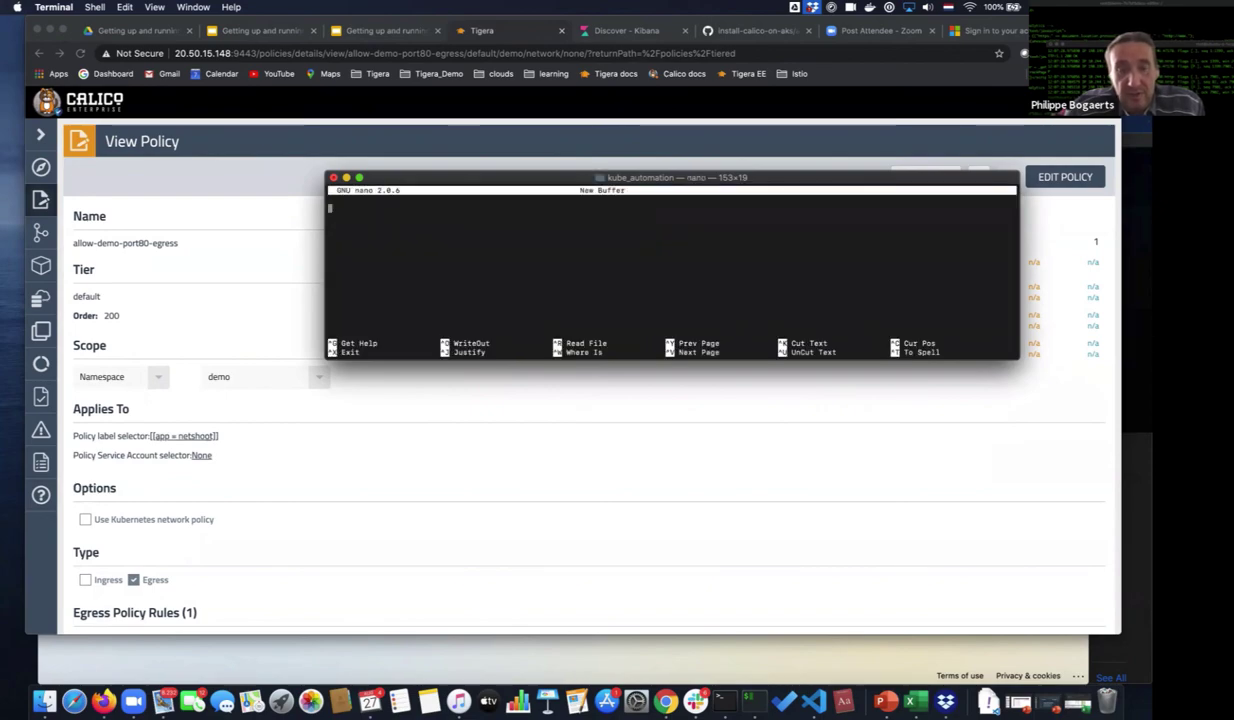
key(super+v)
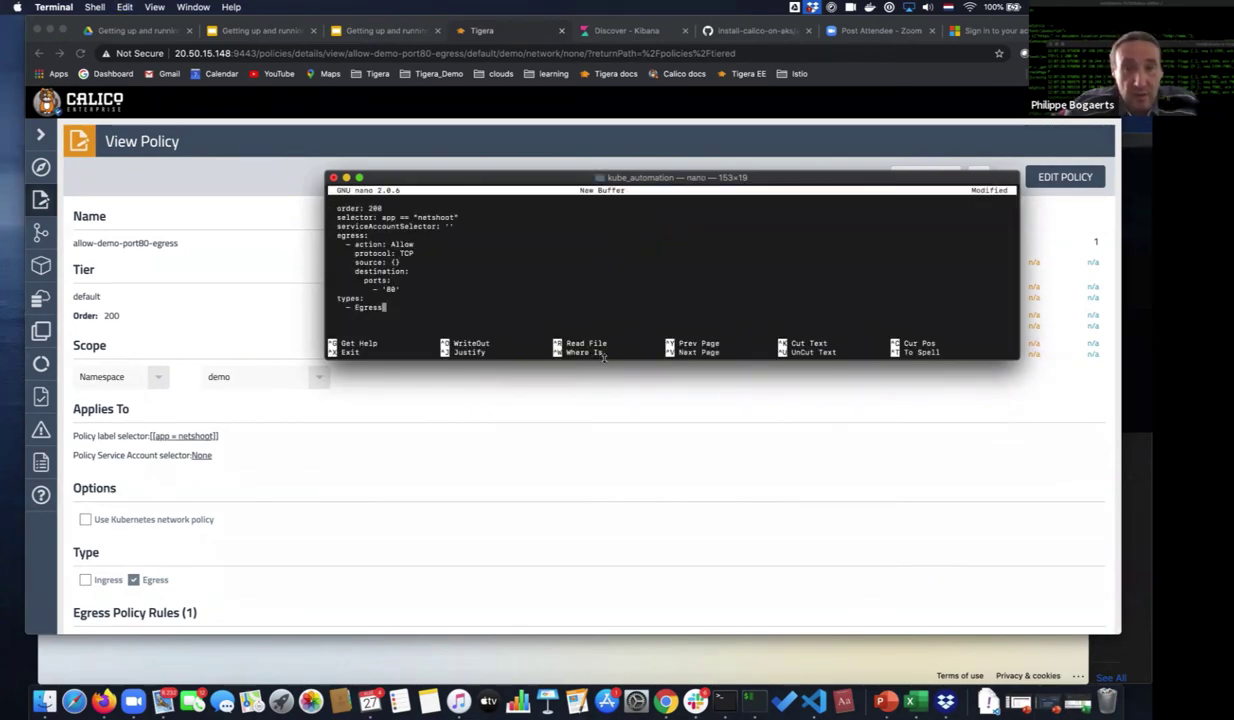
Enlarge the Terminal window and its text for reading the policy YAML, and return to the policy page in Chrome.
drag(603, 360, 659, 598)
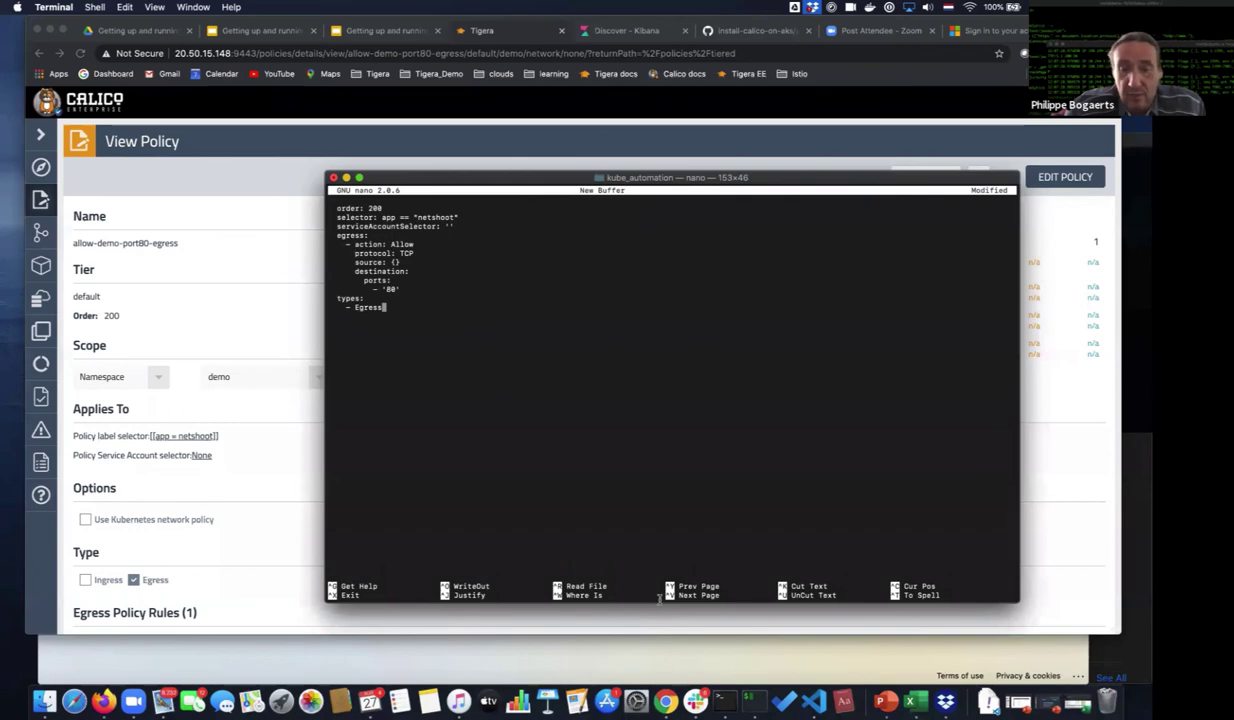
key(super+plus)
key(super+plus)
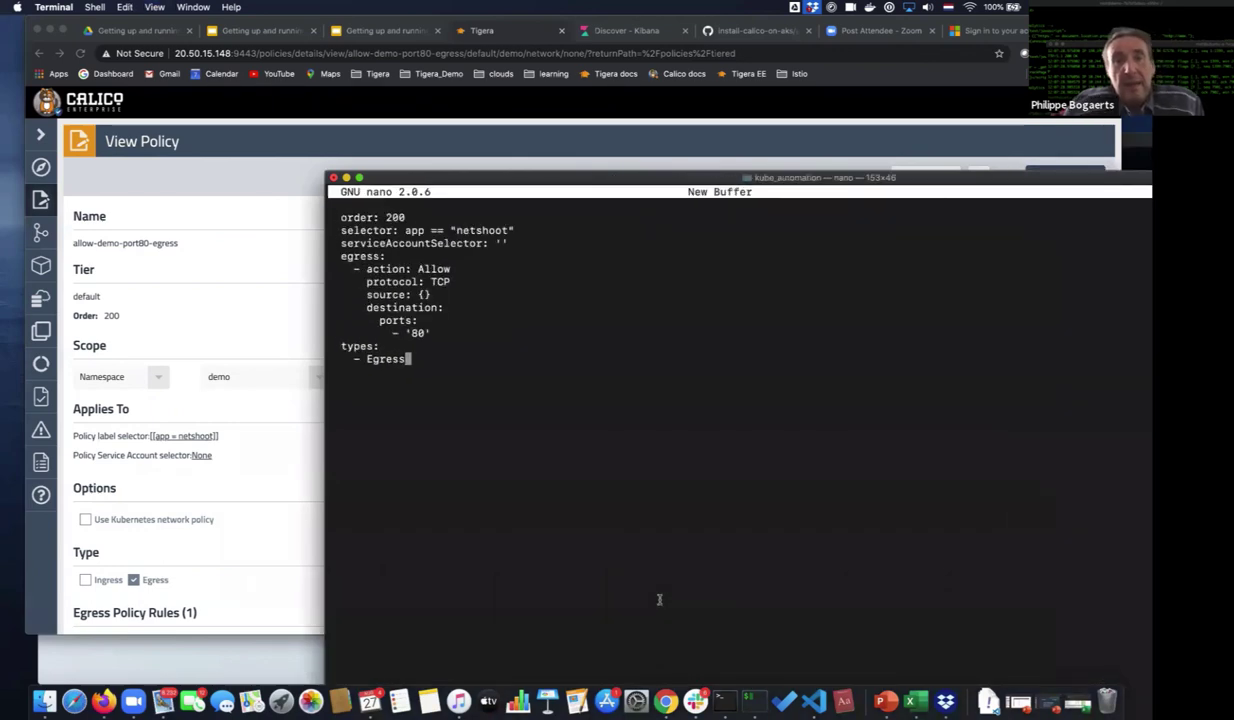
click(45, 205)
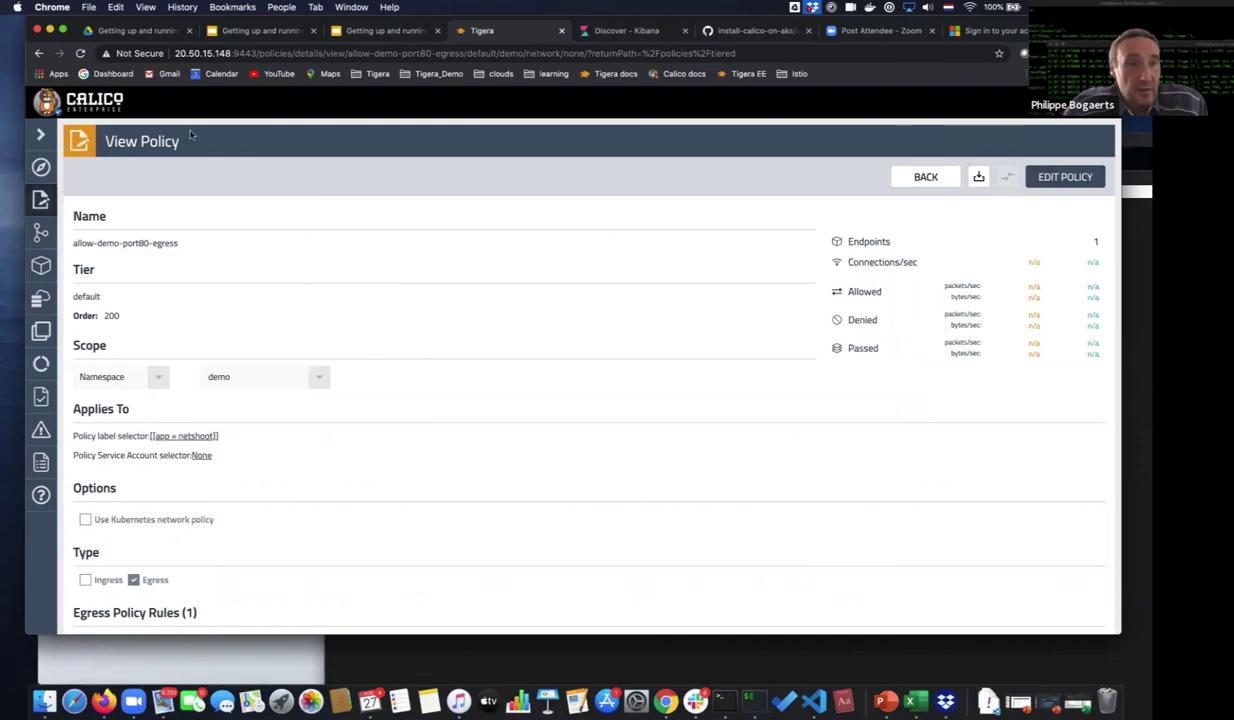
Leave the policy's detail page for the Policies Board and put Chrome back in full screen.
click(926, 177)
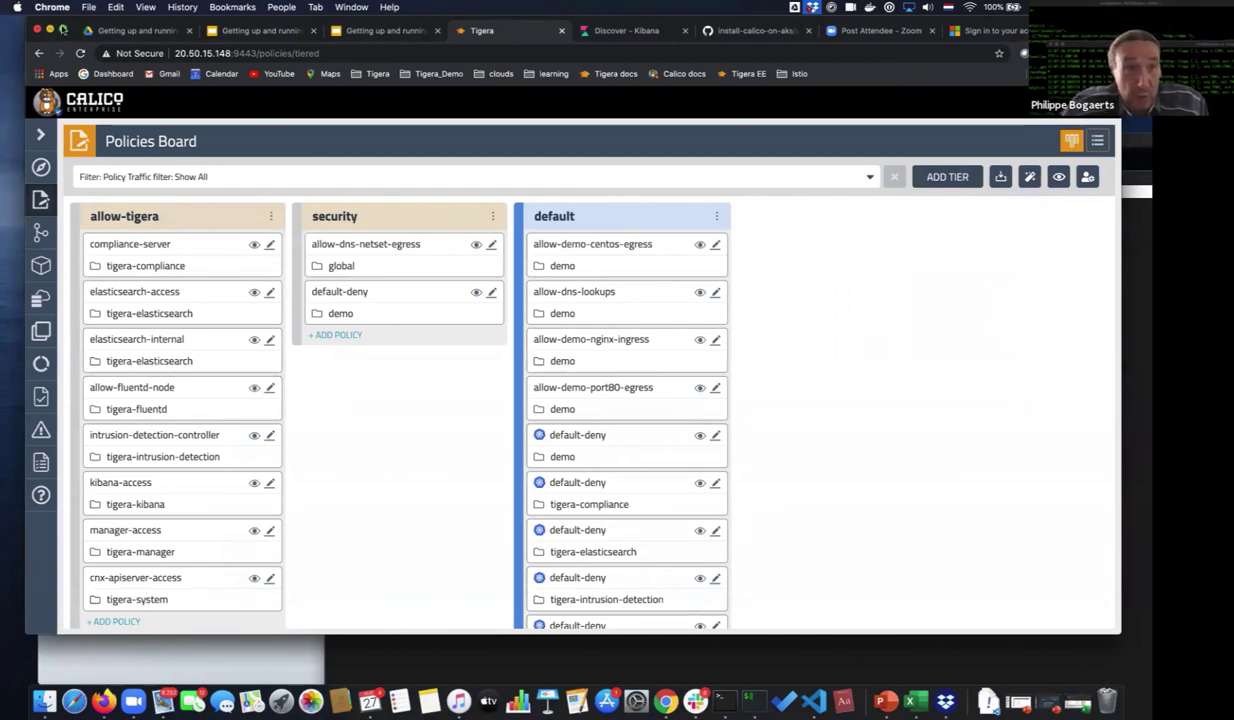
click(63, 30)
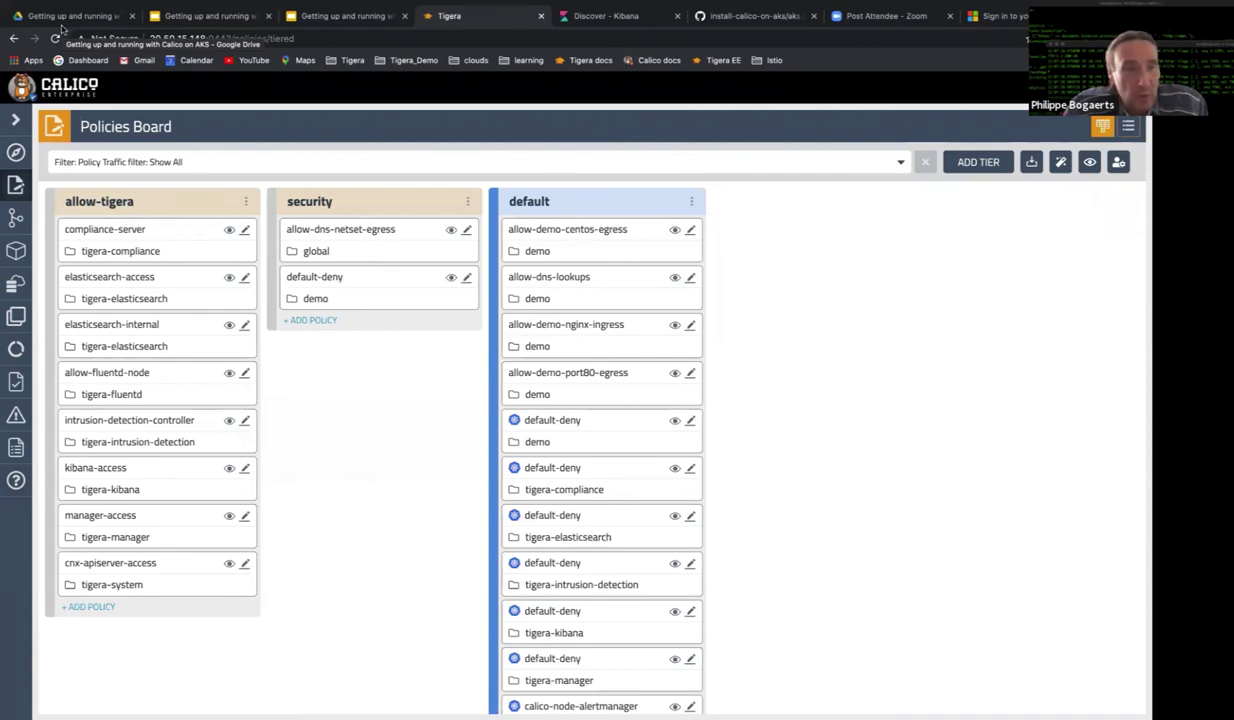
Open Flow Visualizations, inspect the flow from tunnelfront to kse.kubernetes, and clear the flow selection.
click(16, 350)
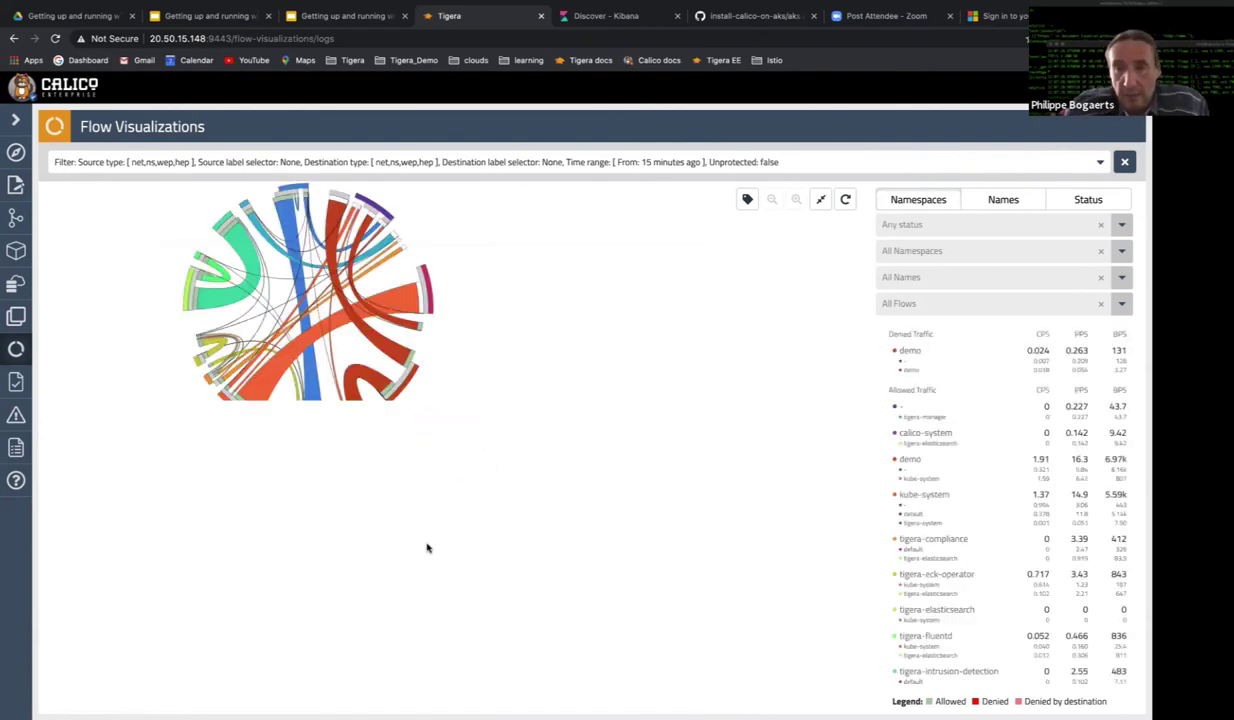
click(427, 547)
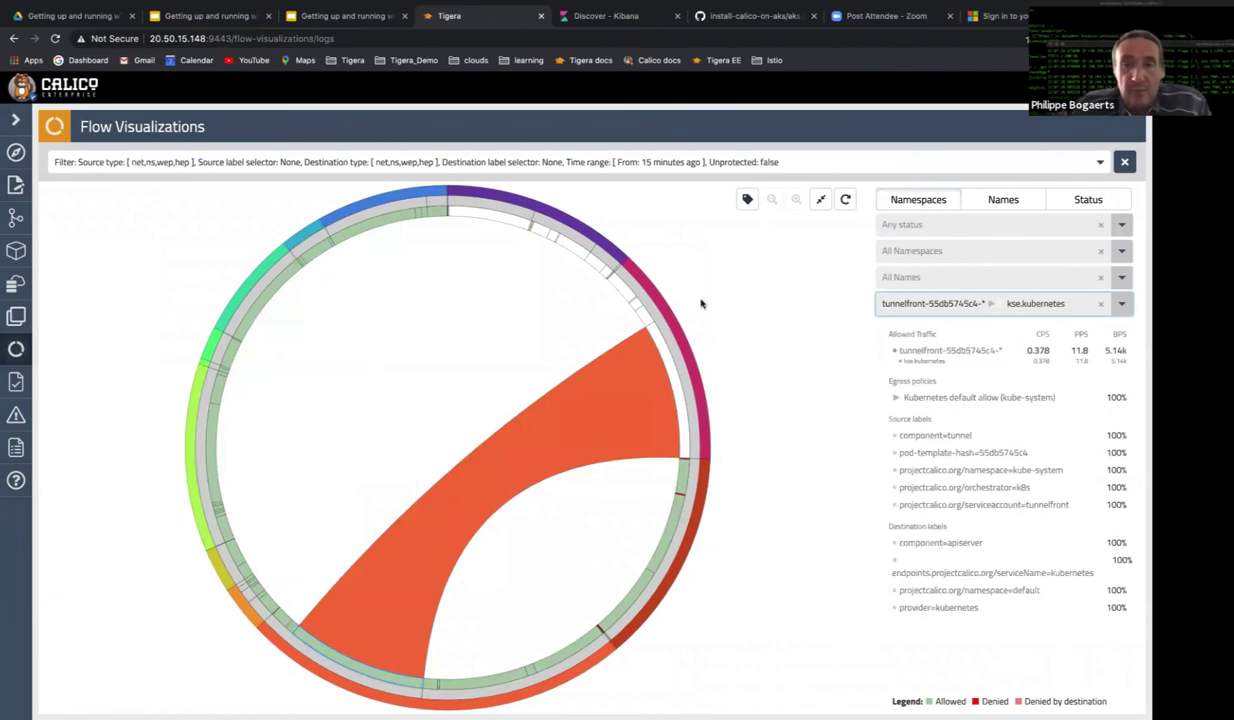
click(843, 250)
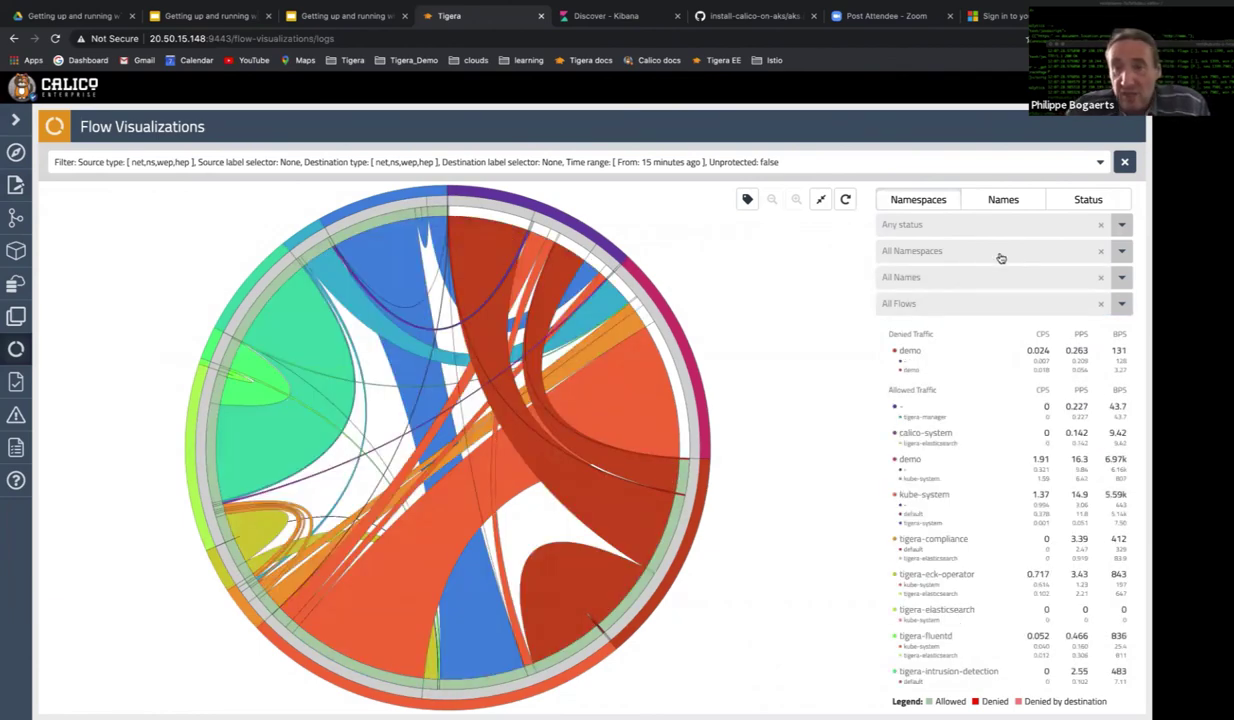
Filter the flow visualization to the demo namespace and view the details of the flow from centos to pub.
click(970, 280)
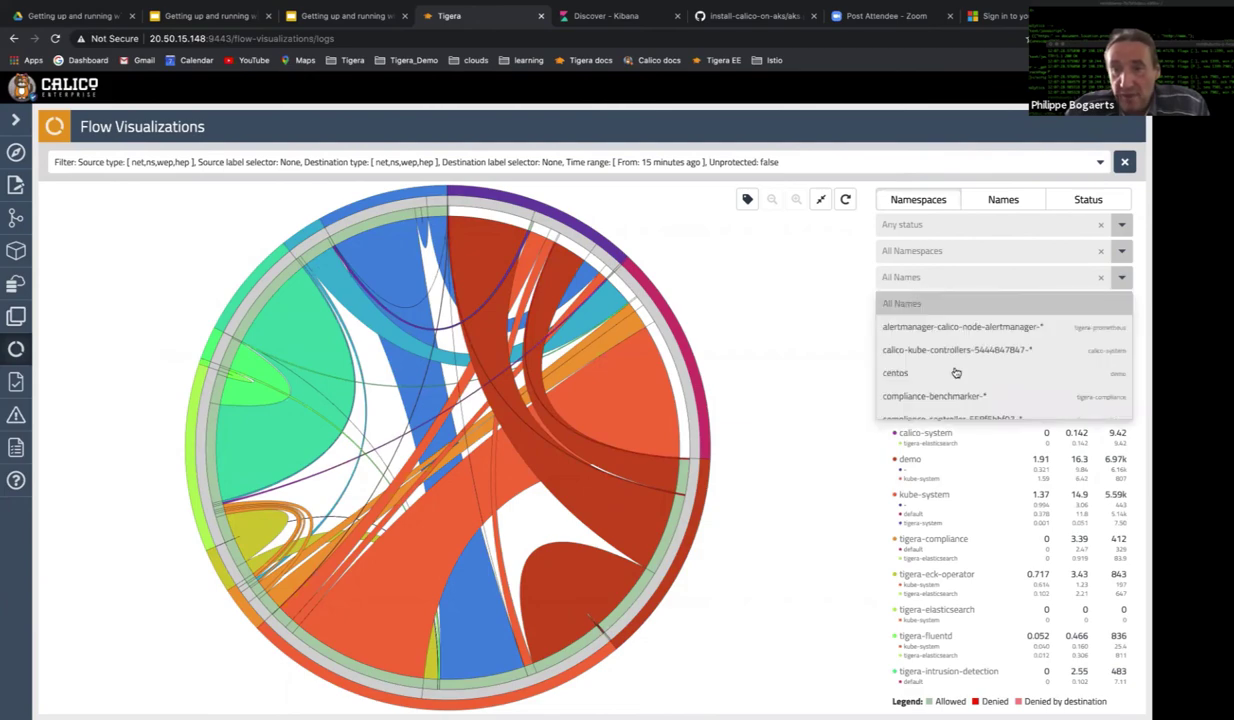
scroll(955, 372, down, 4)
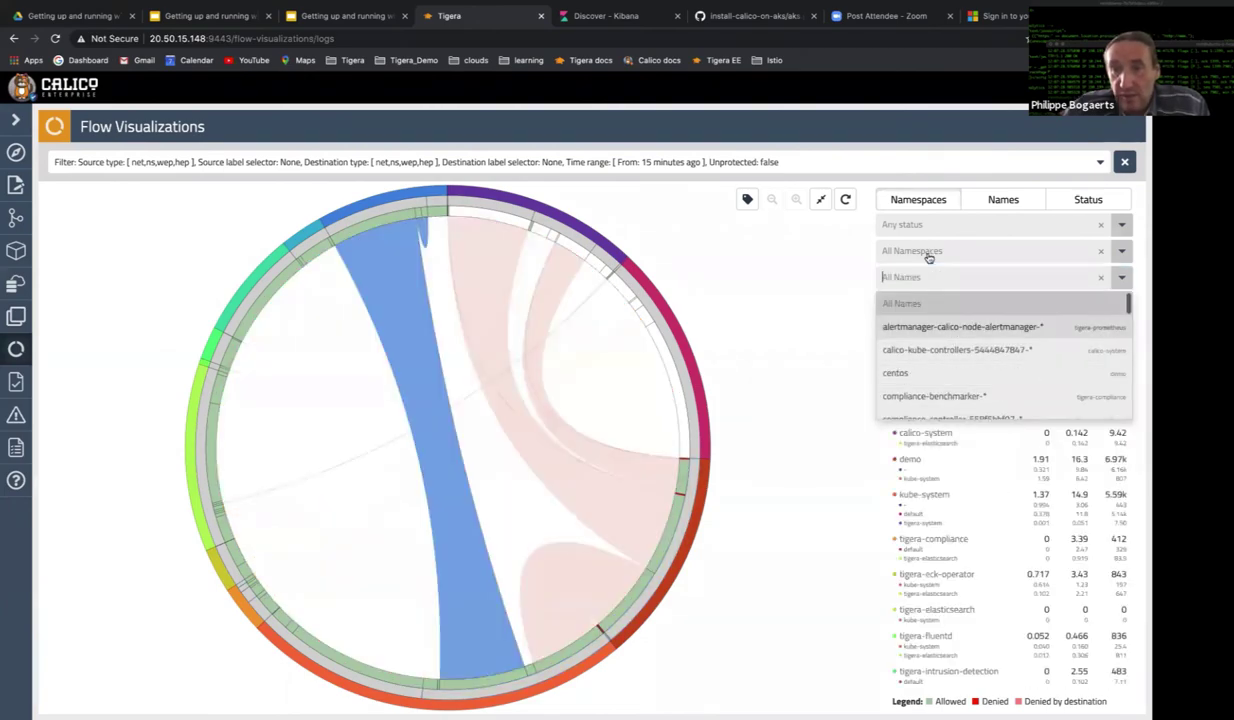
click(928, 251)
click(912, 371)
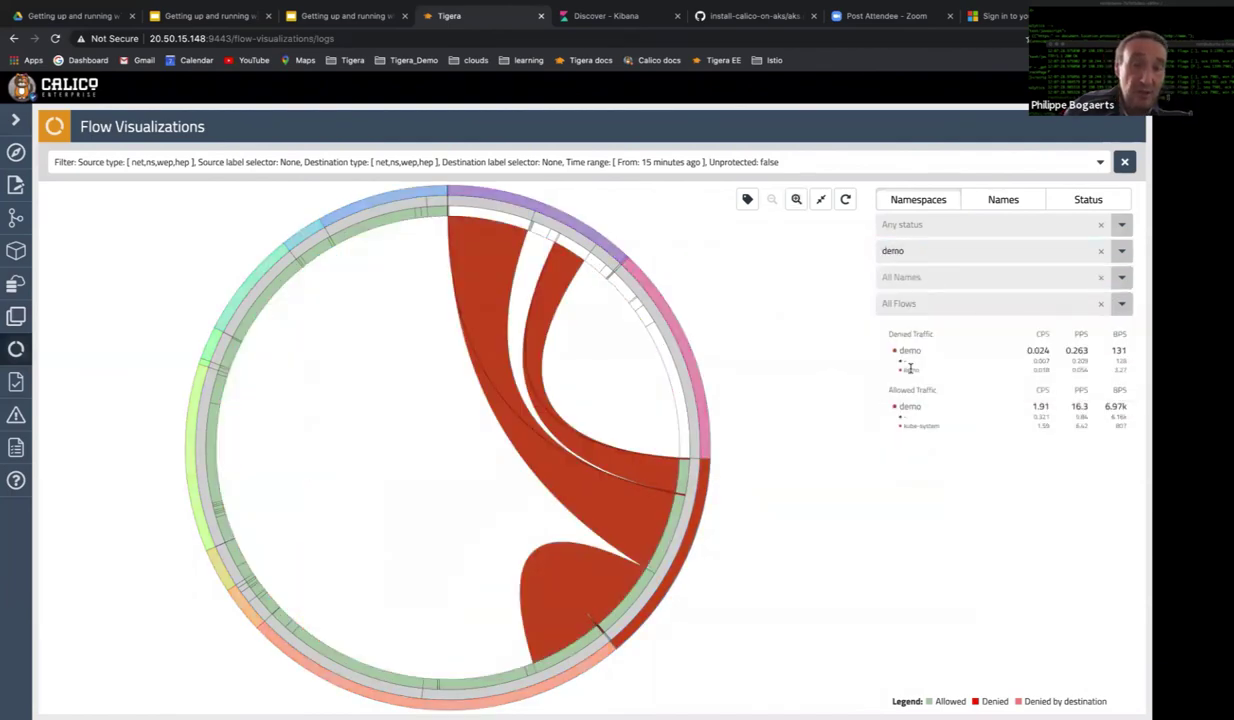
click(495, 271)
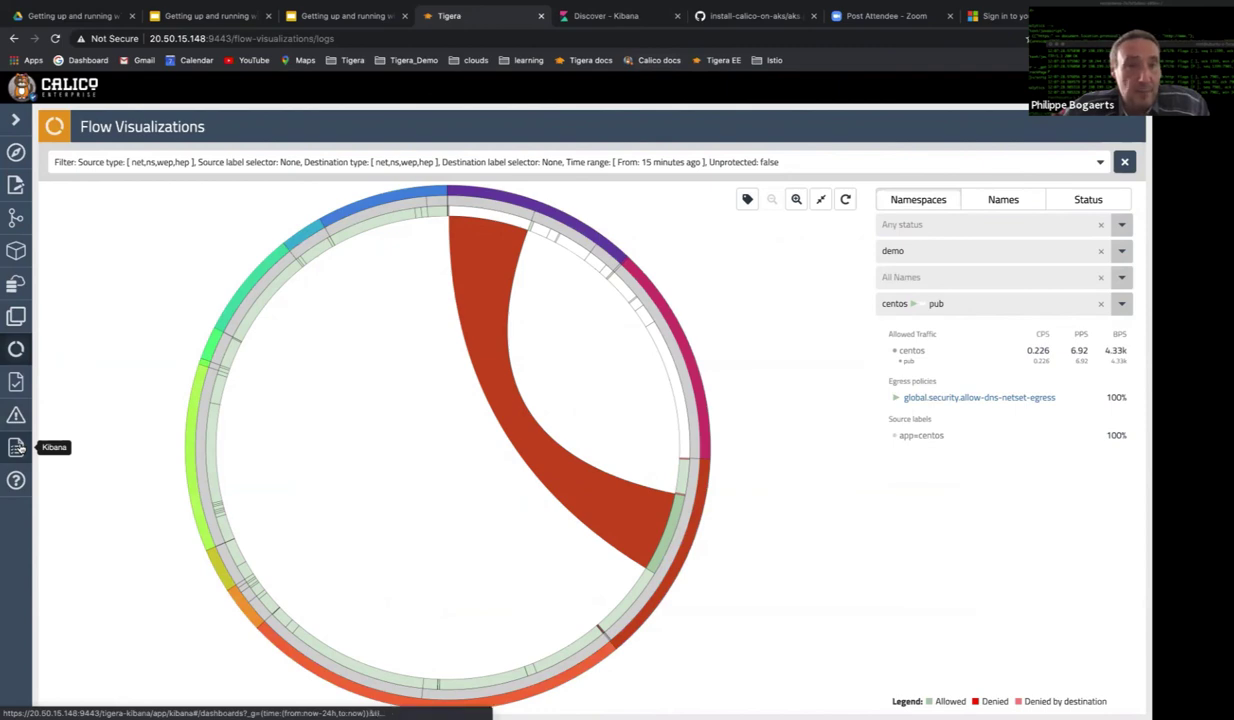
Switch to the Kibana Discover page and expand the first tigera_secure_ee_flows log entry to review its fields.
click(600, 15)
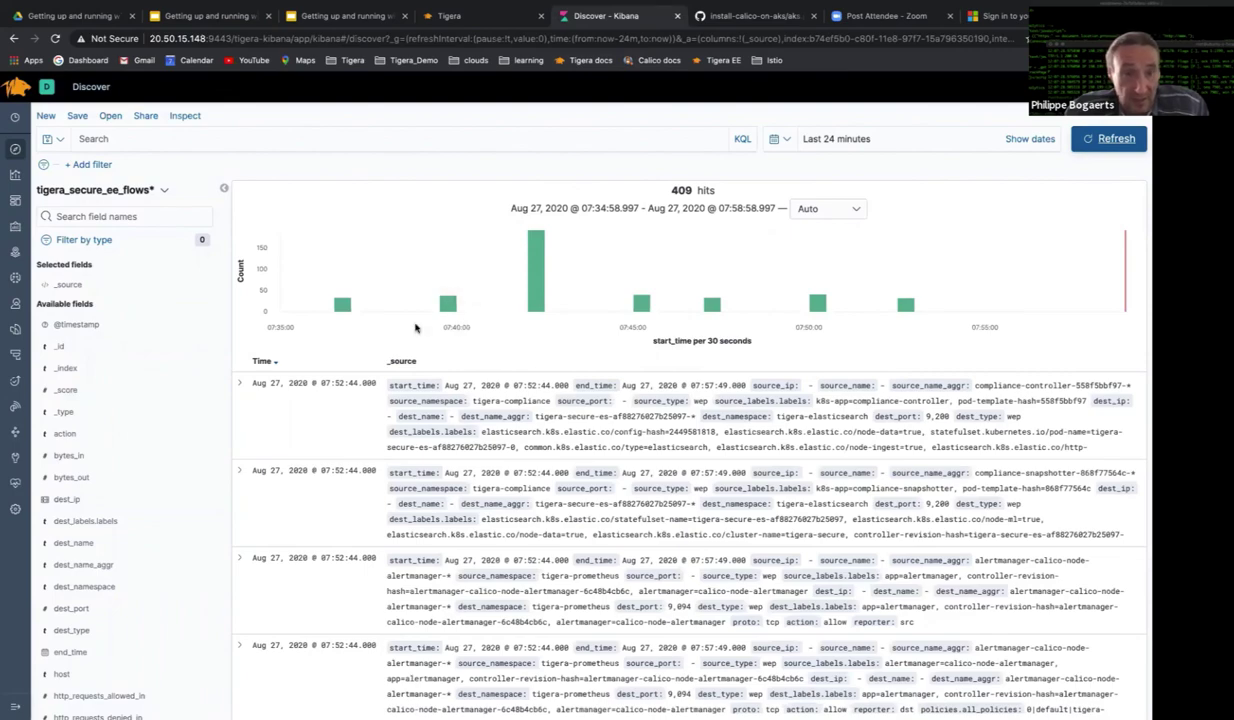
click(241, 385)
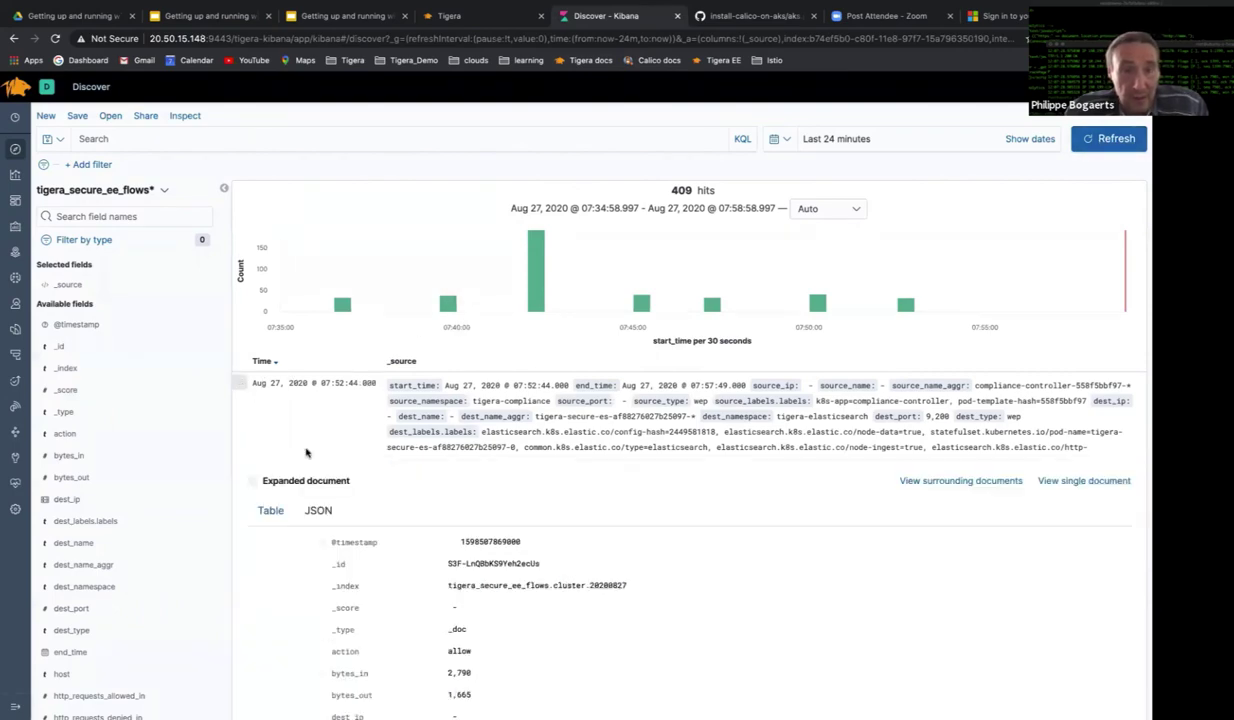
scroll(300, 445, down, 2)
scroll(306, 452, down, 5)
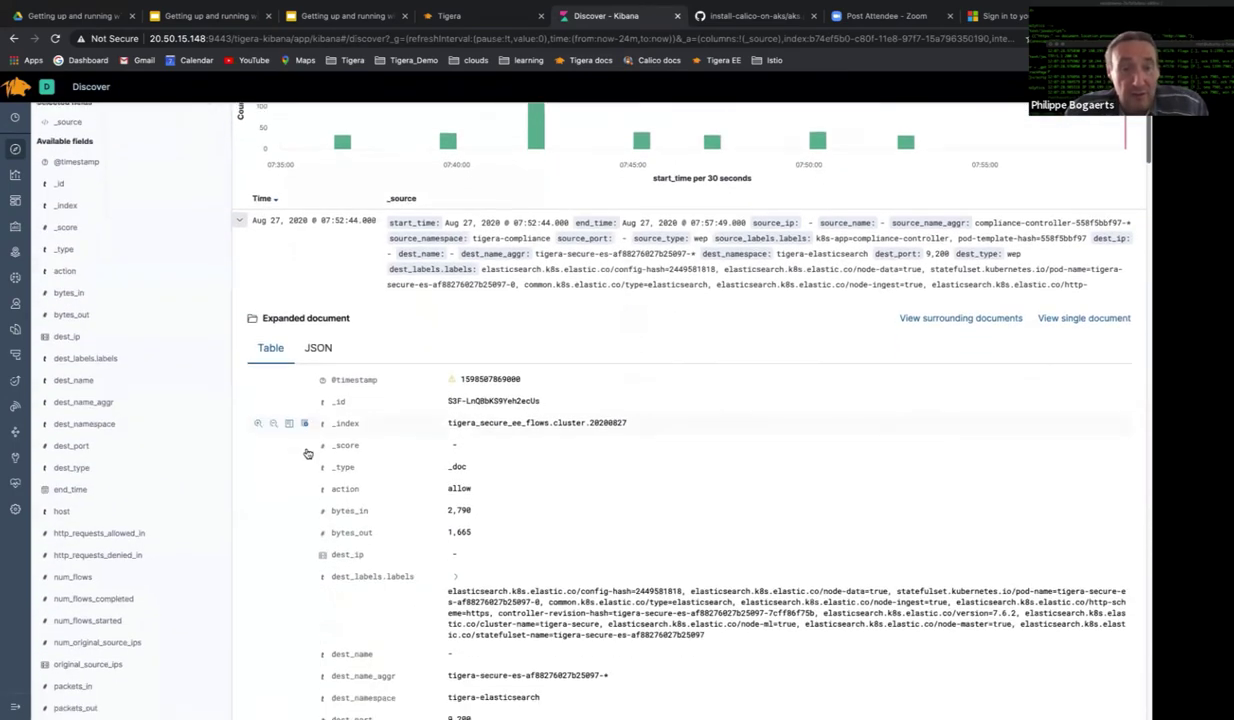
scroll(309, 448, down, 1)
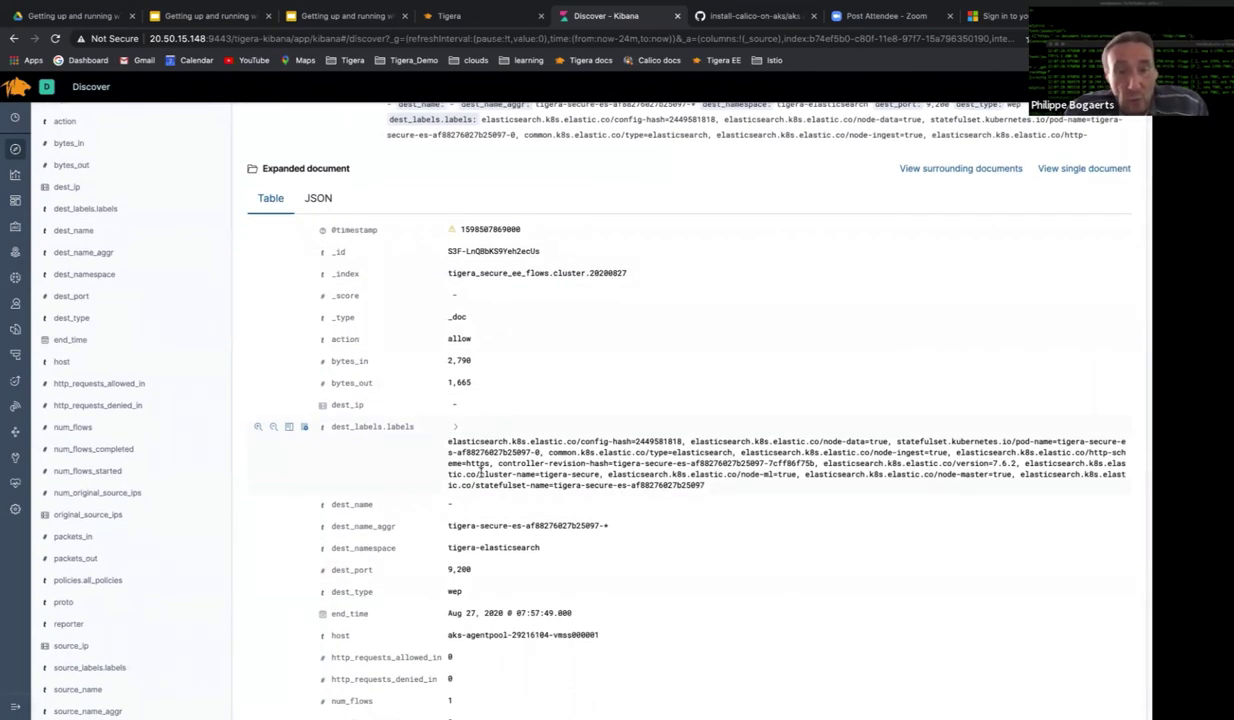
scroll(481, 468, down, 8)
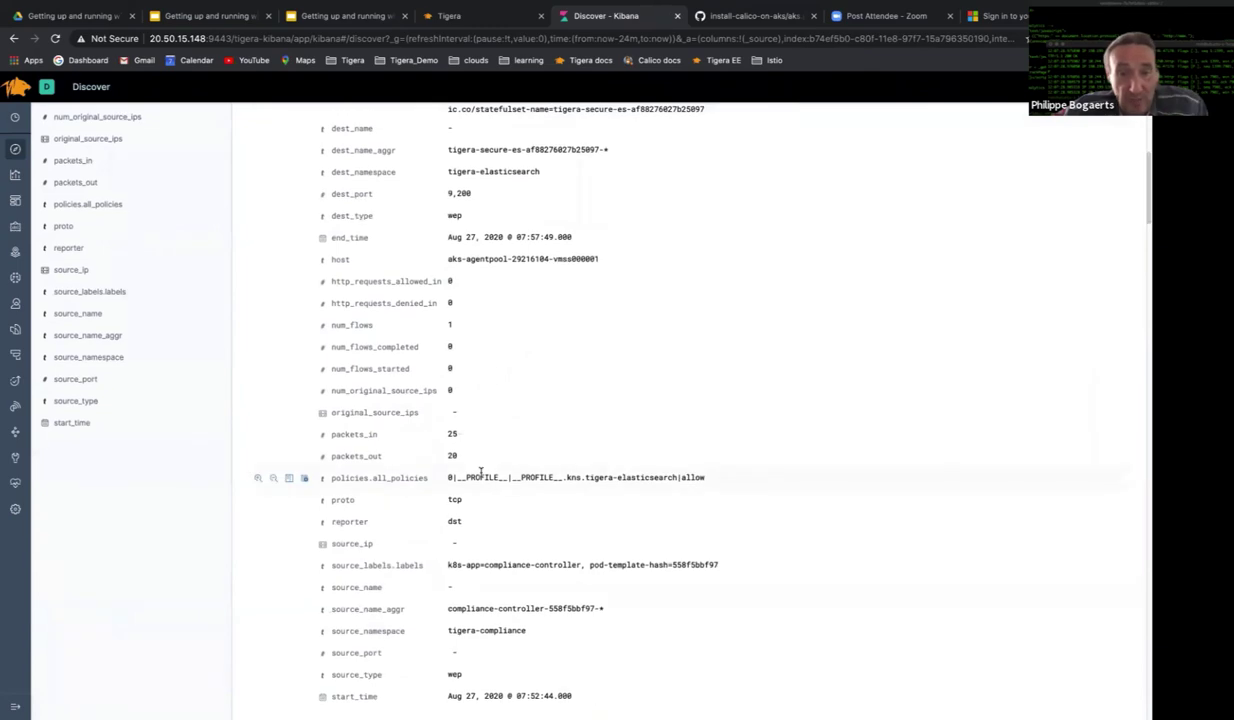
Highlight the policies.all_policies value in the expanded flow log, review the remaining source fields, and return to the entry's beginning.
drag(712, 478, 478, 478)
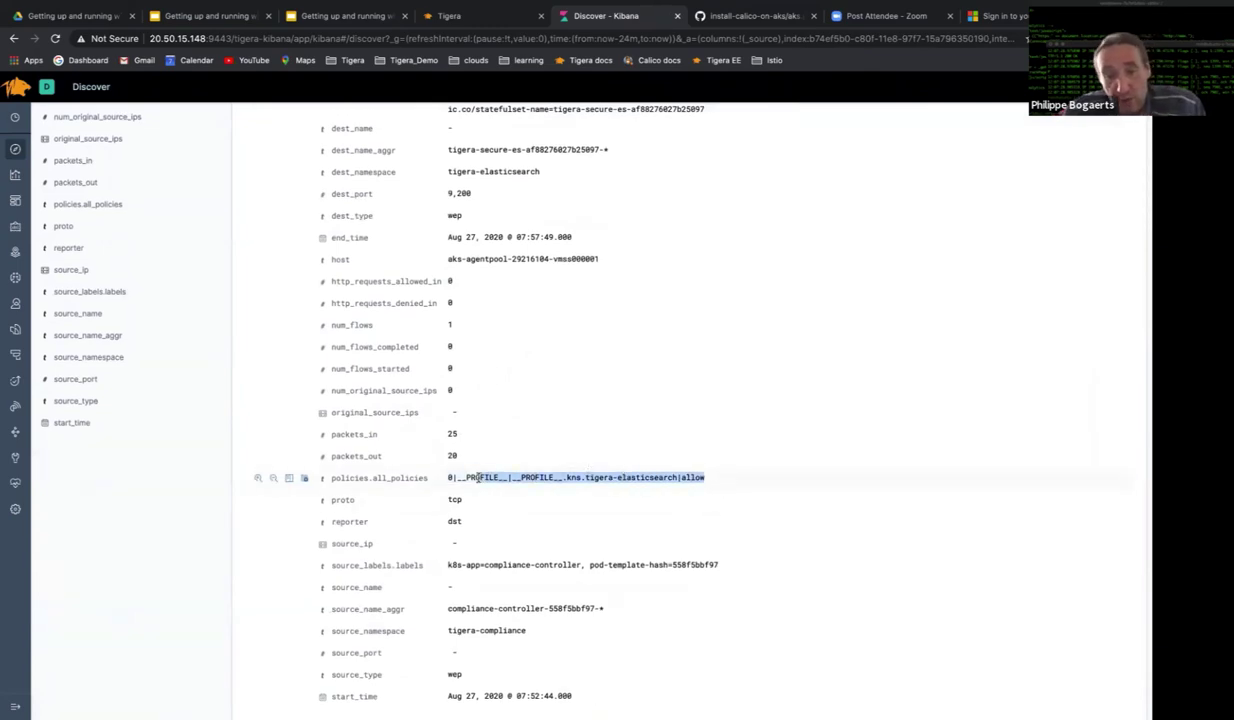
scroll(478, 478, down, 2)
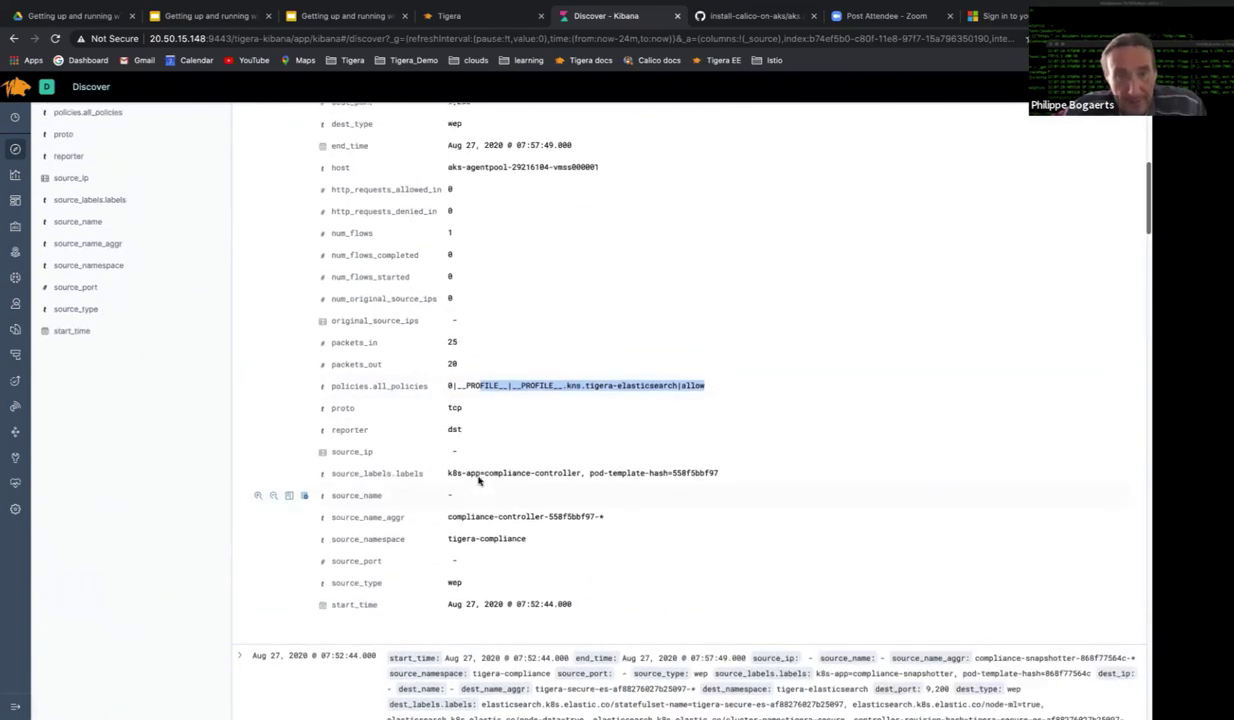
scroll(478, 481, up, 5)
scroll(478, 481, up, 8)
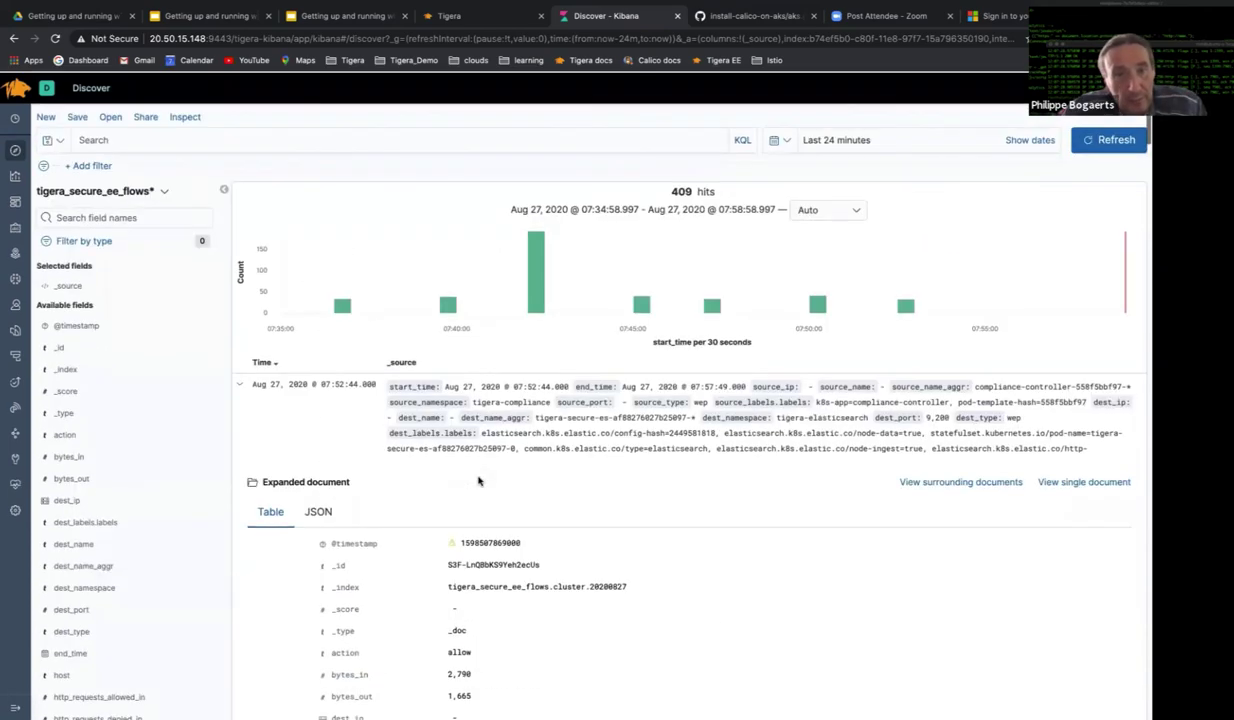